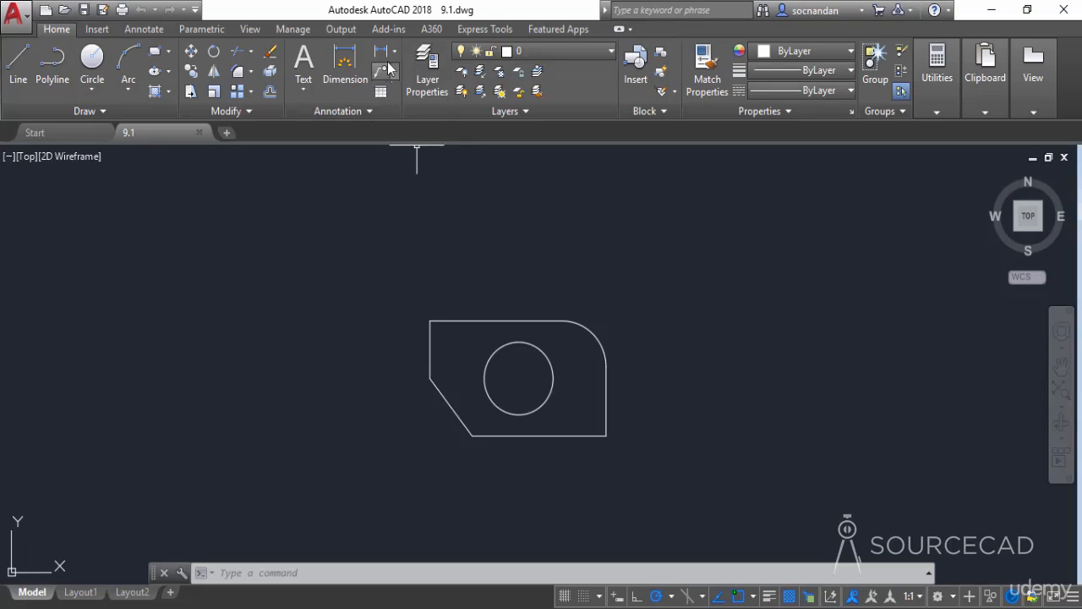
pyautogui.click(394, 54)
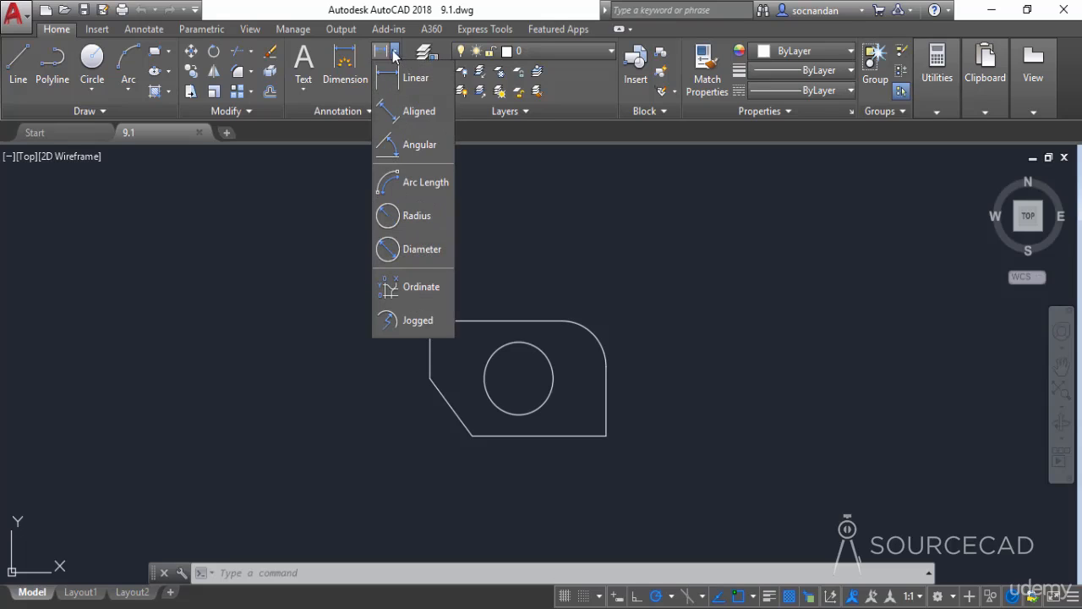
pyautogui.click(395, 56)
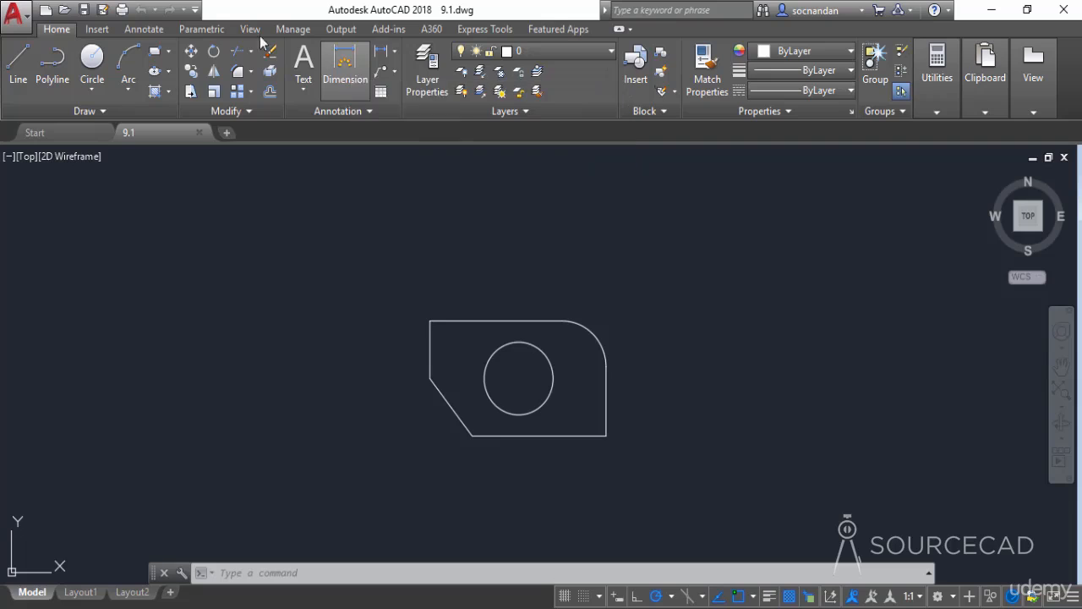
# Add a linear dimension between the endpoints of the part's bottom edge, placing the dimension line below it.
pyautogui.click(145, 30)
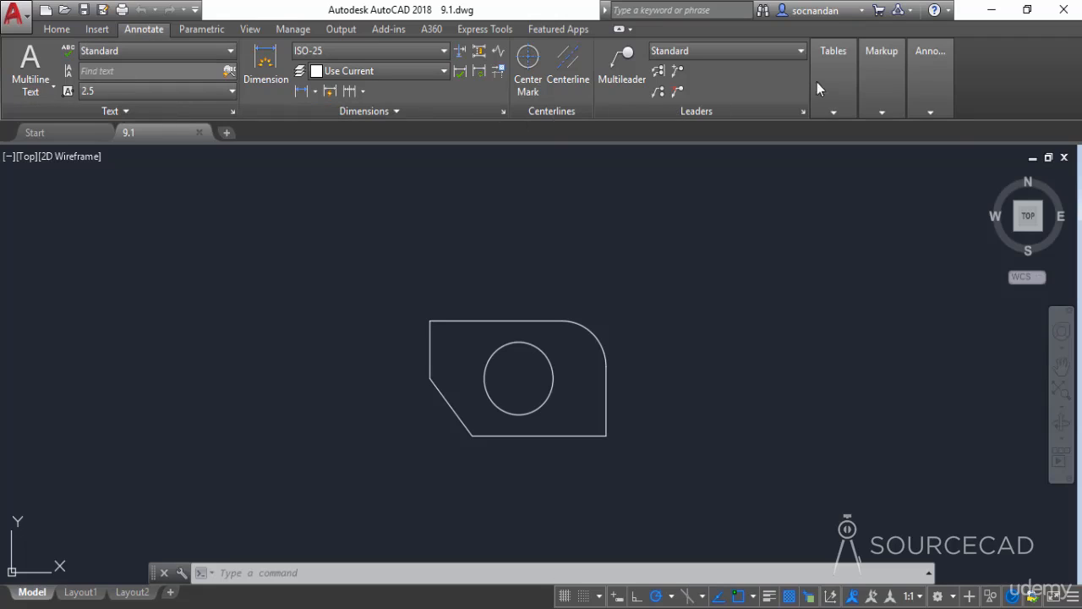
pyautogui.click(879, 85)
pyautogui.moveTo(916, 87)
pyautogui.moveTo(530, 383); pyautogui.dragTo(515, 362, button='middle')
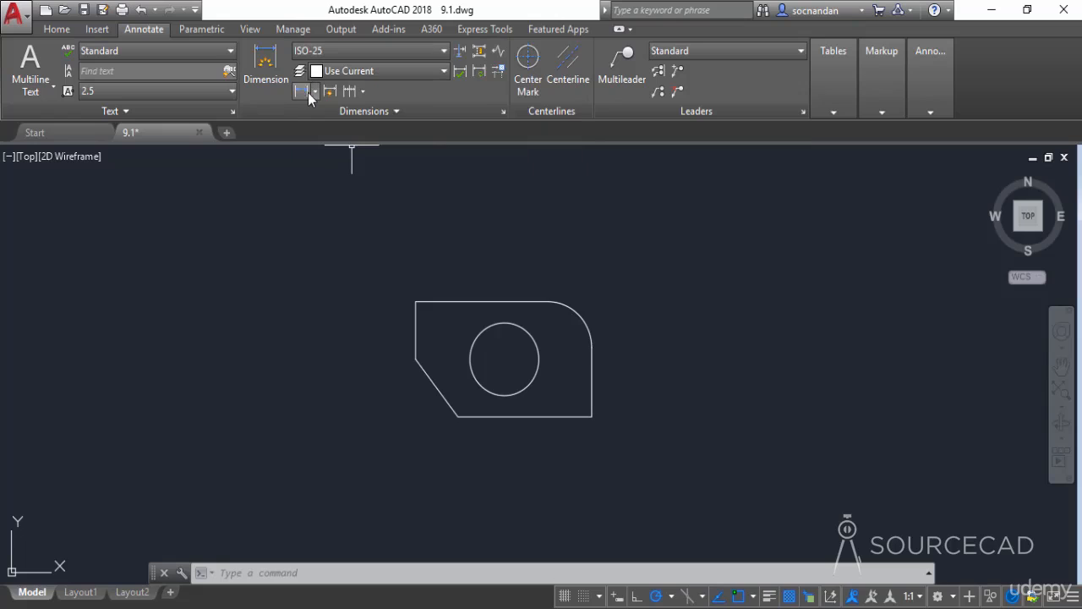
pyautogui.click(316, 92)
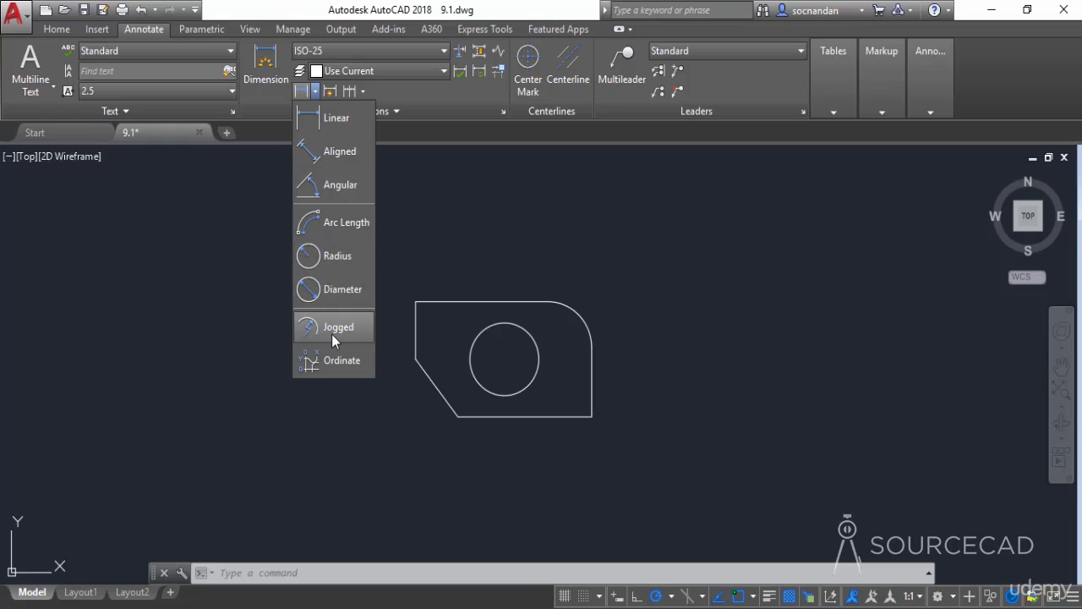
pyautogui.click(331, 120)
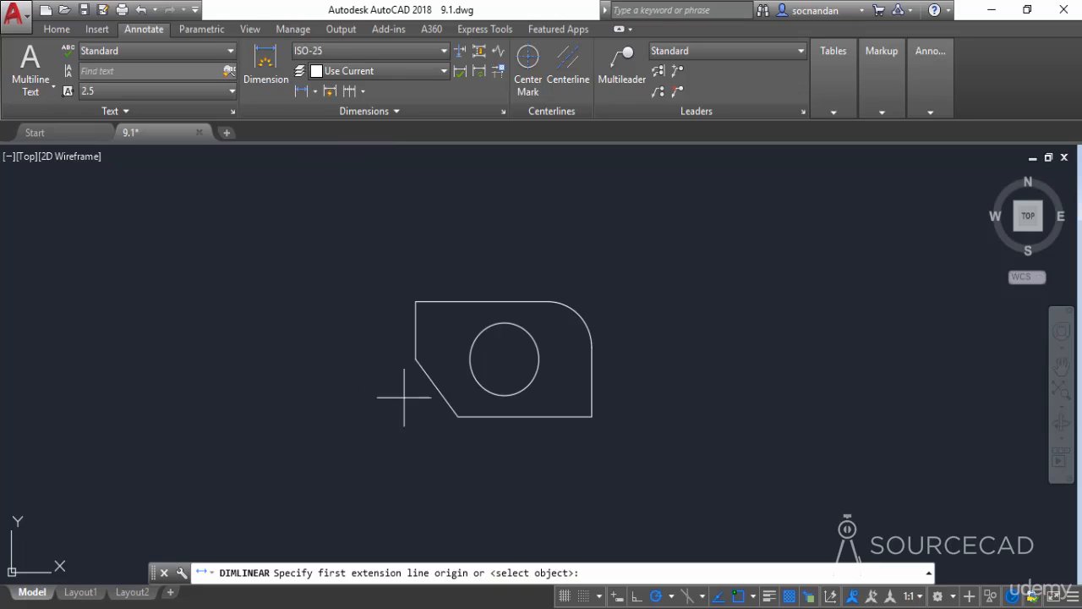
pyautogui.click(458, 415)
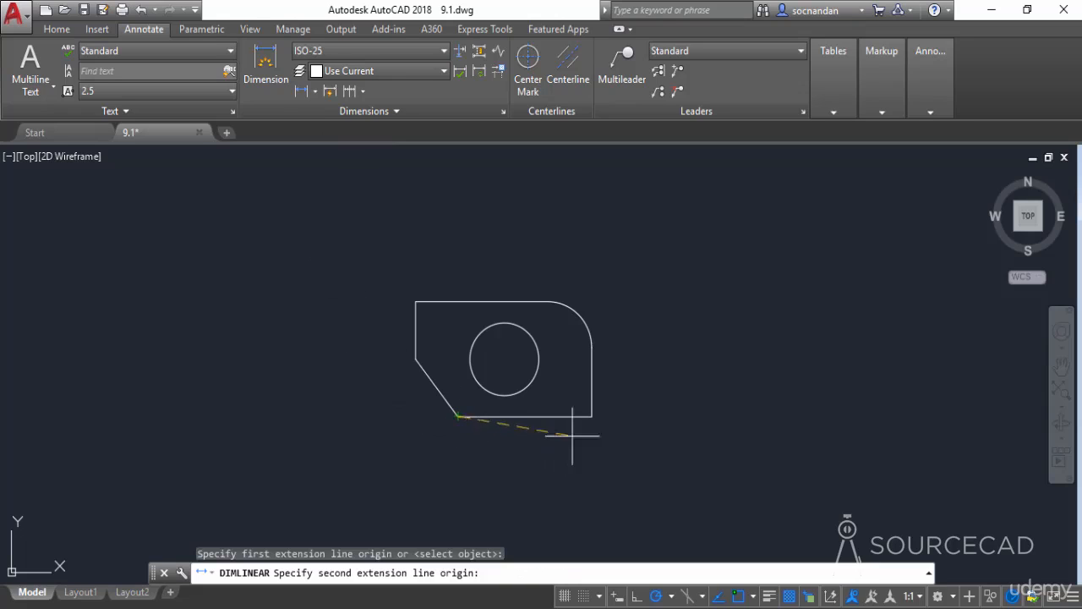
pyautogui.click(592, 415)
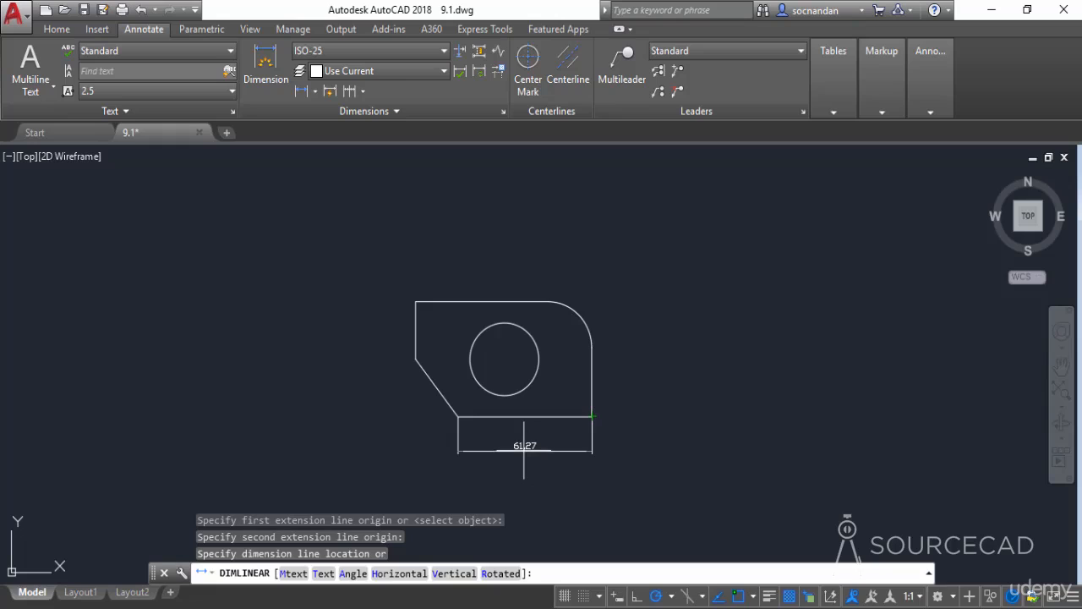
pyautogui.click(524, 448)
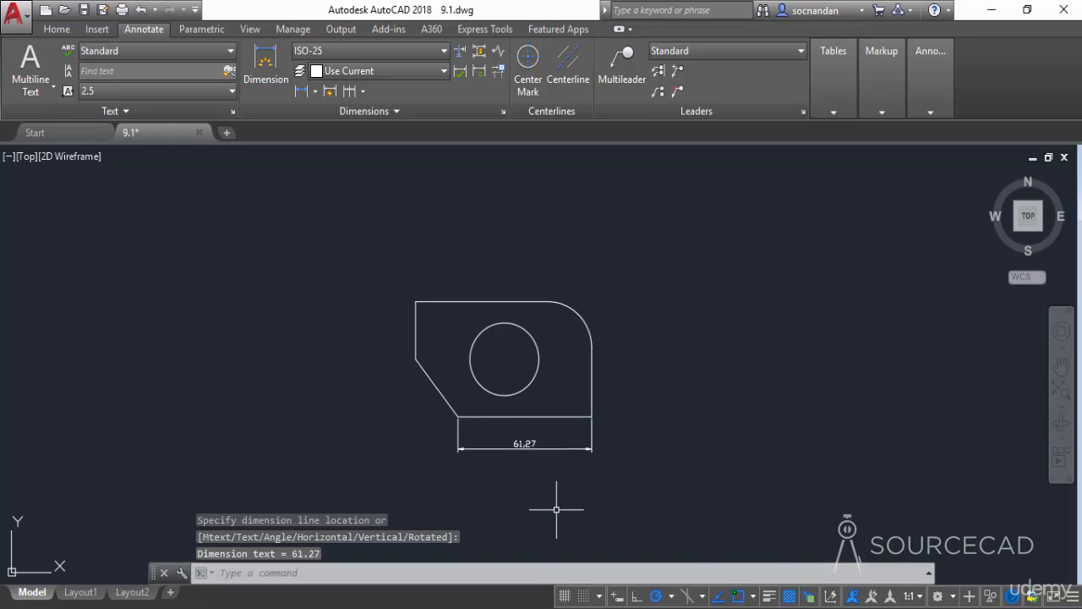
# Add a linear dimension to the left vertical edge by selecting the line itself, placing the dimension outside the part.
pyautogui.scroll(2, 525, 452)
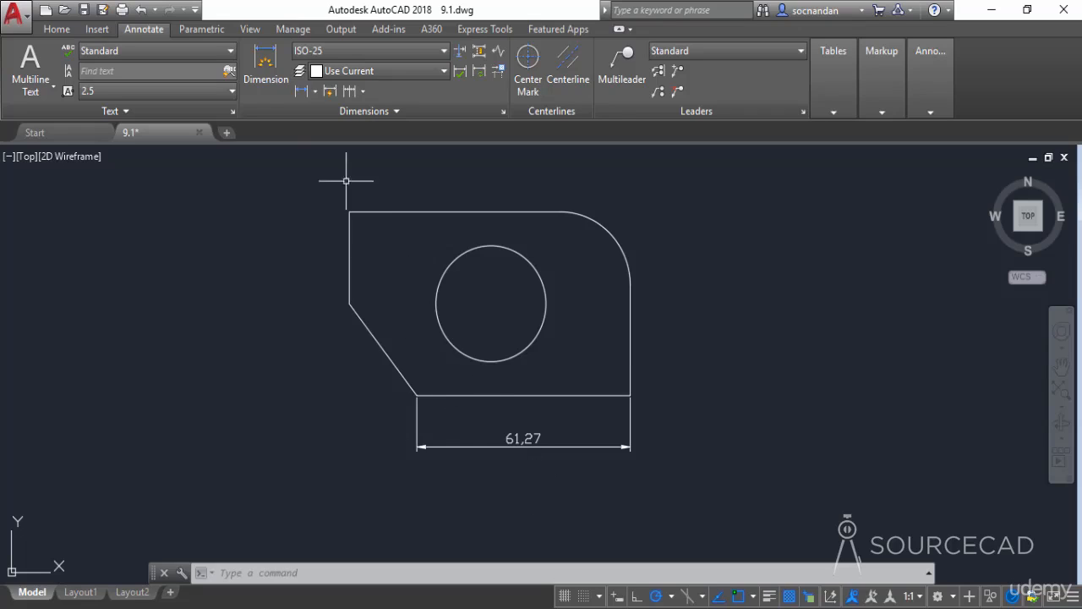
pyautogui.click(316, 91)
pyautogui.click(322, 118)
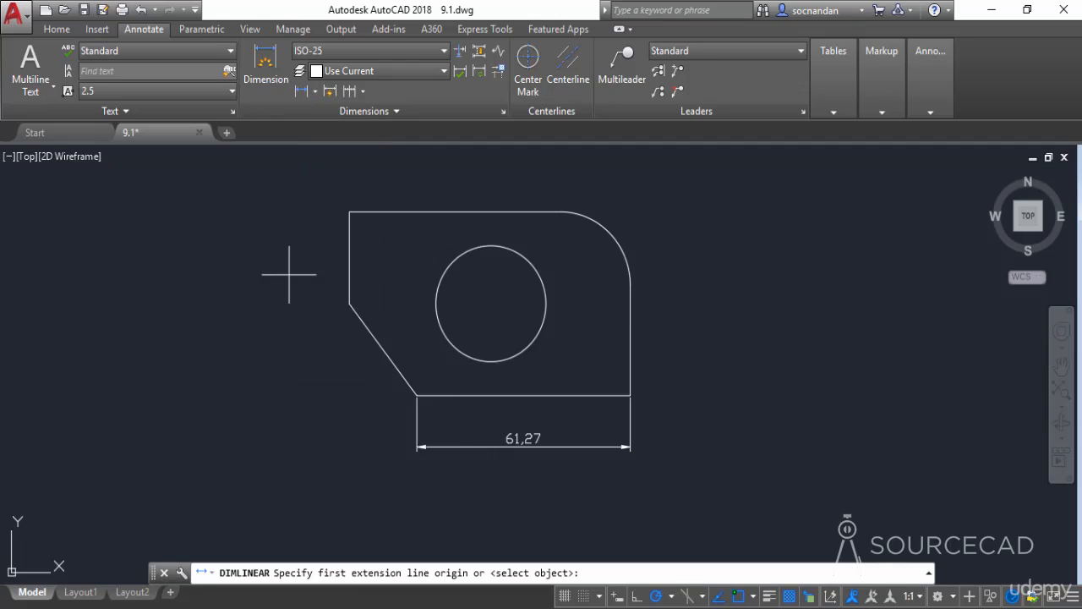
pyautogui.press('Return')
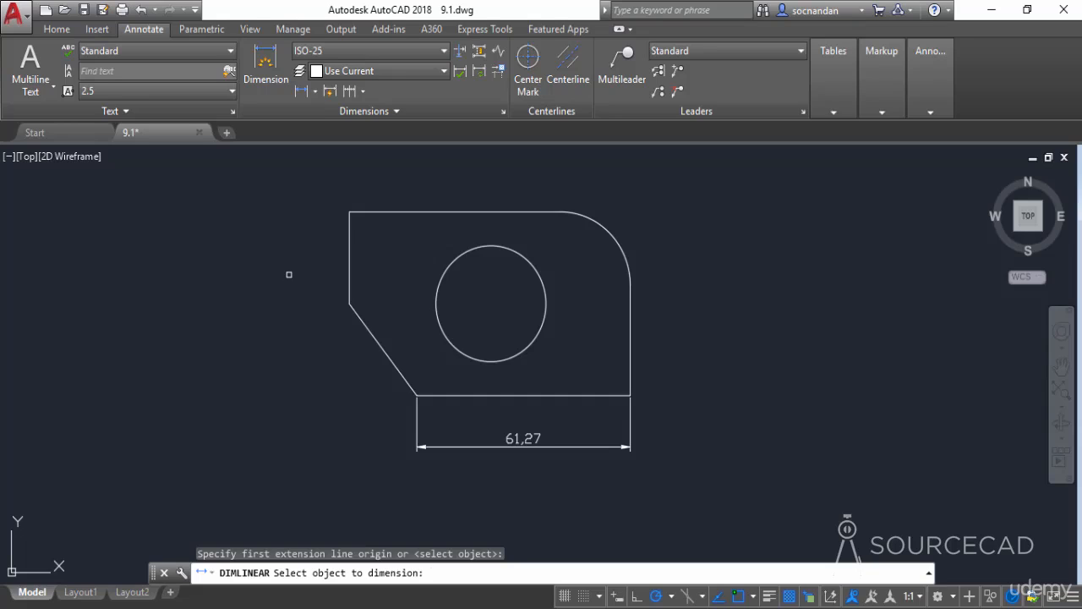
pyautogui.click(349, 232)
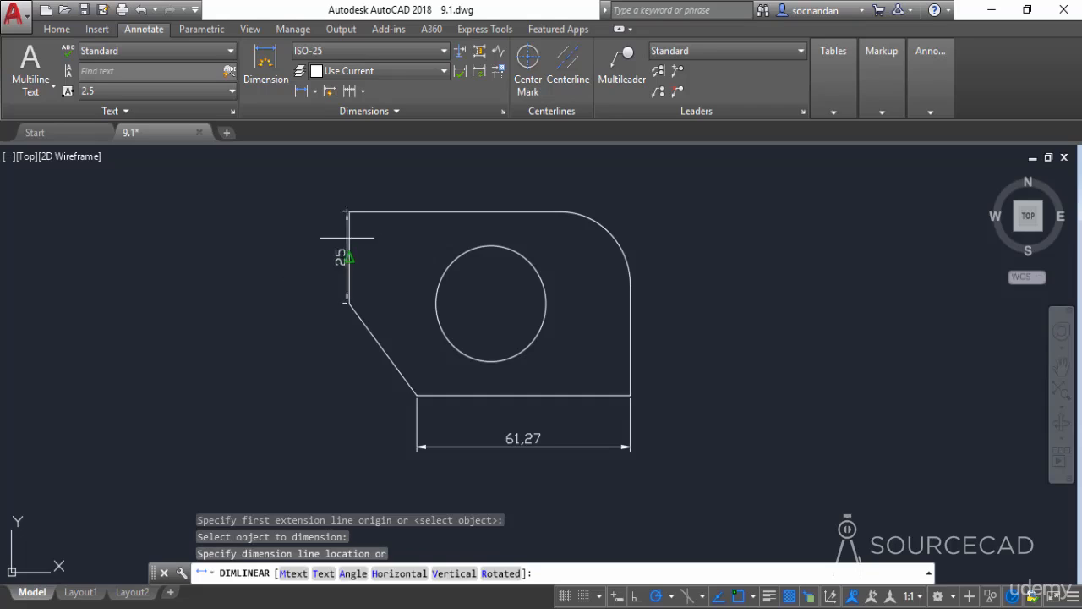
pyautogui.click(295, 257)
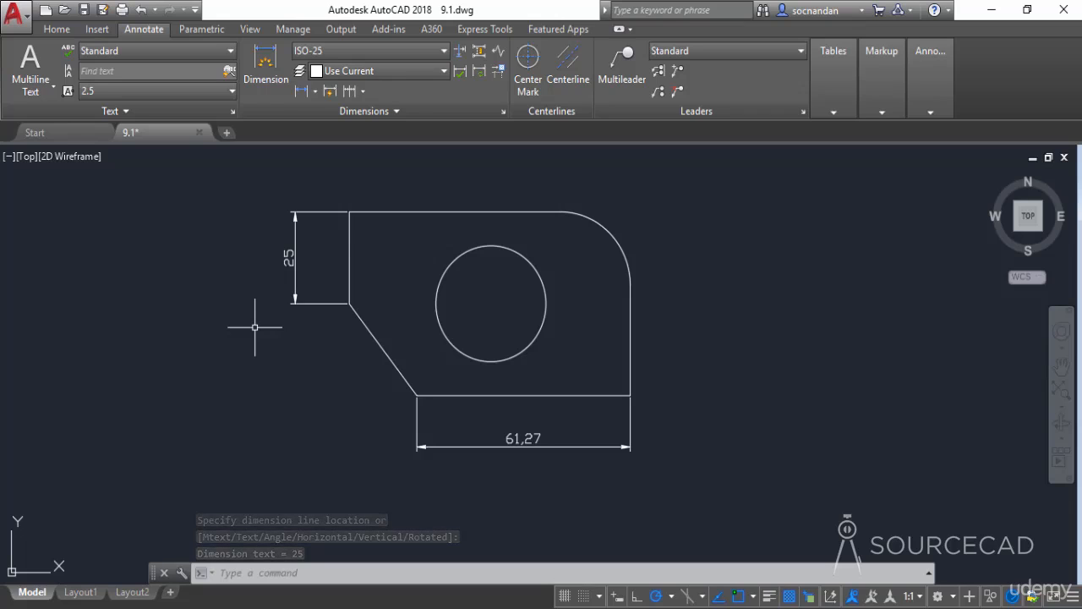
pyautogui.click(314, 91)
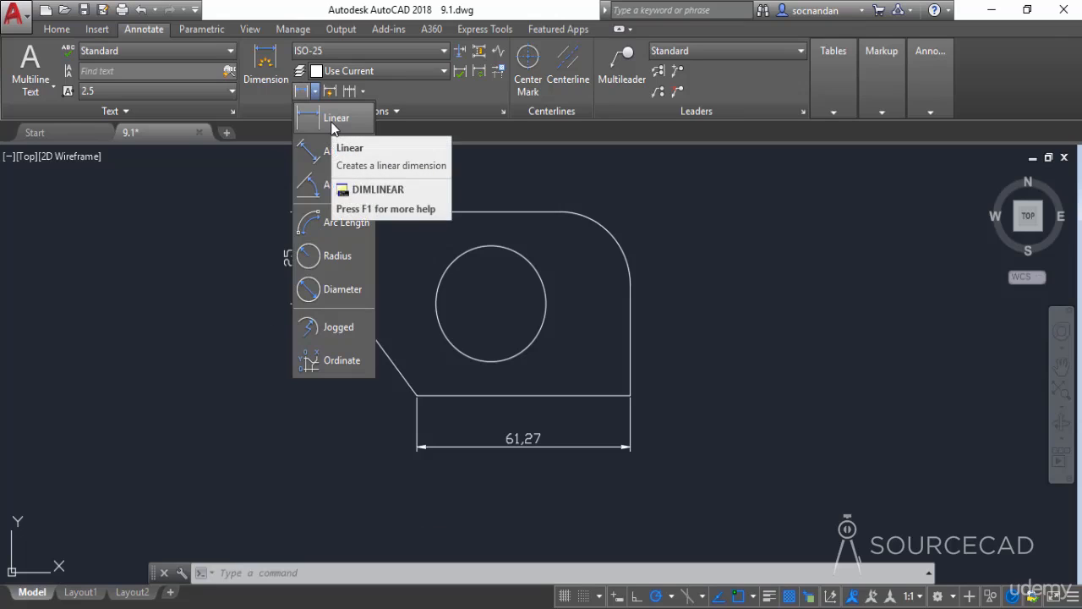
pyautogui.click(333, 123)
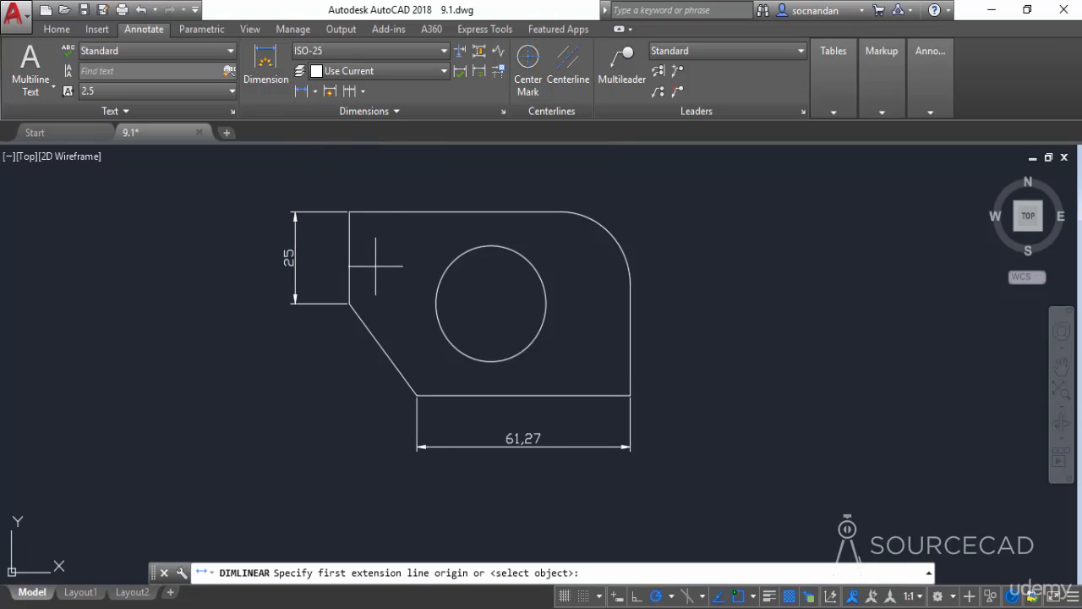
pyautogui.press('Return')
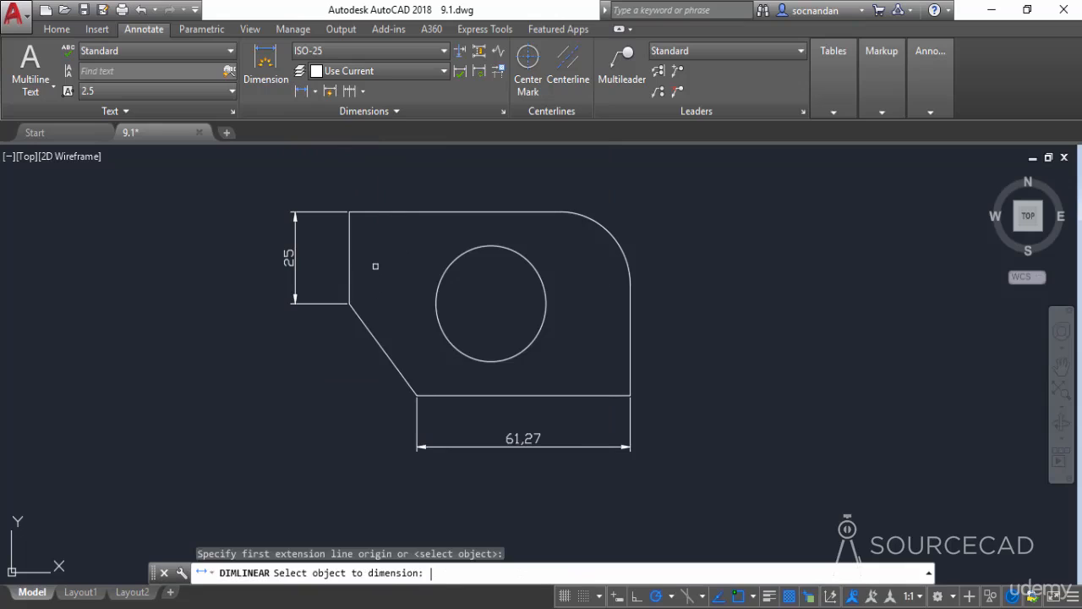
pyautogui.click(373, 334)
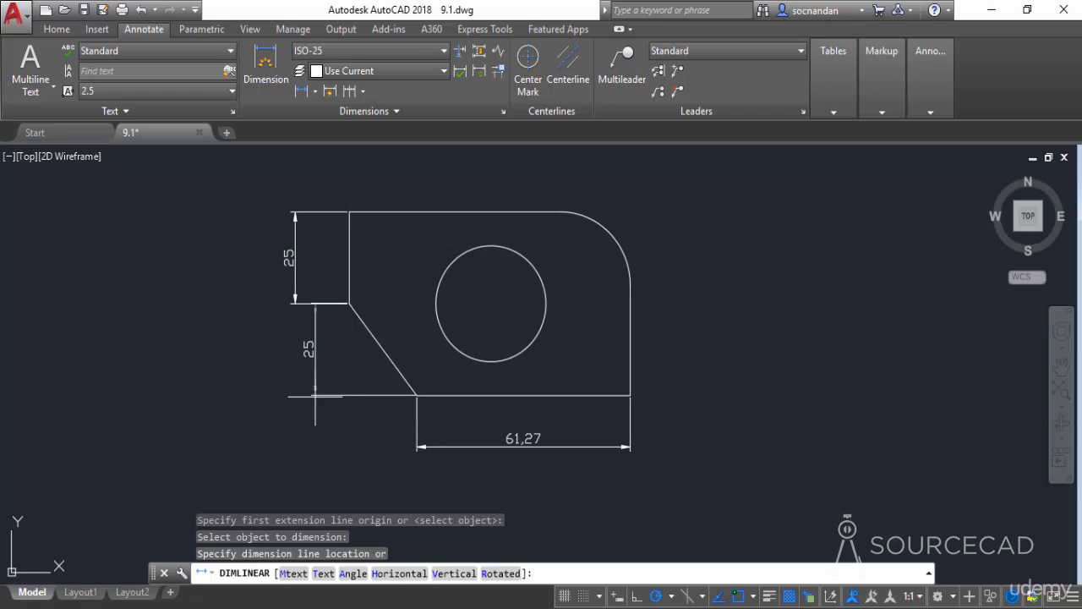
pyautogui.press('Escape')
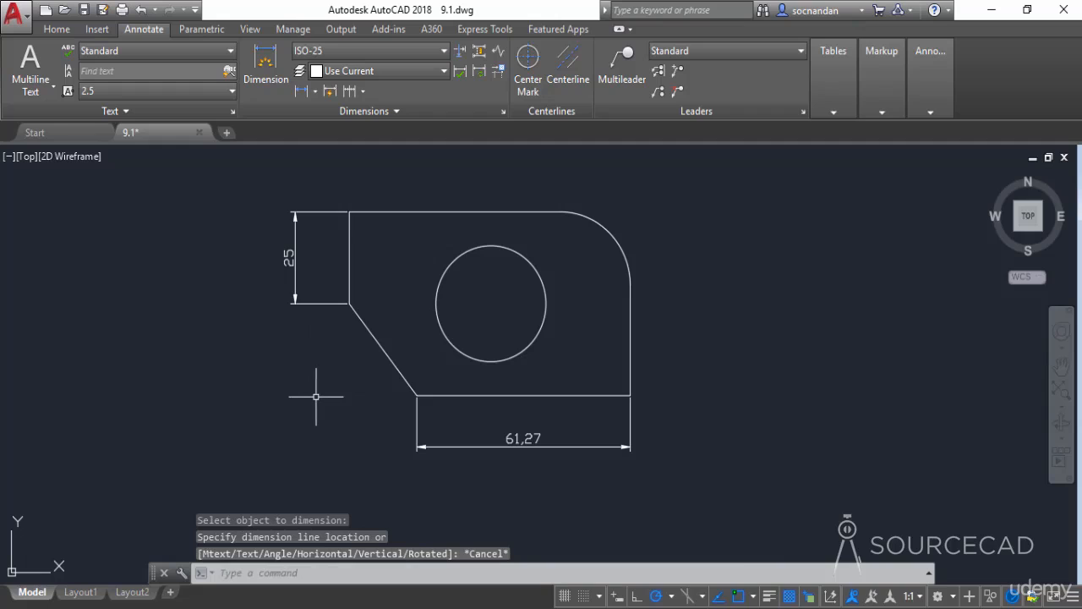
# Add an aligned dimension between the endpoints of the slanted lower-left edge, placing it parallel to the edge outside the part.
pyautogui.click(314, 92)
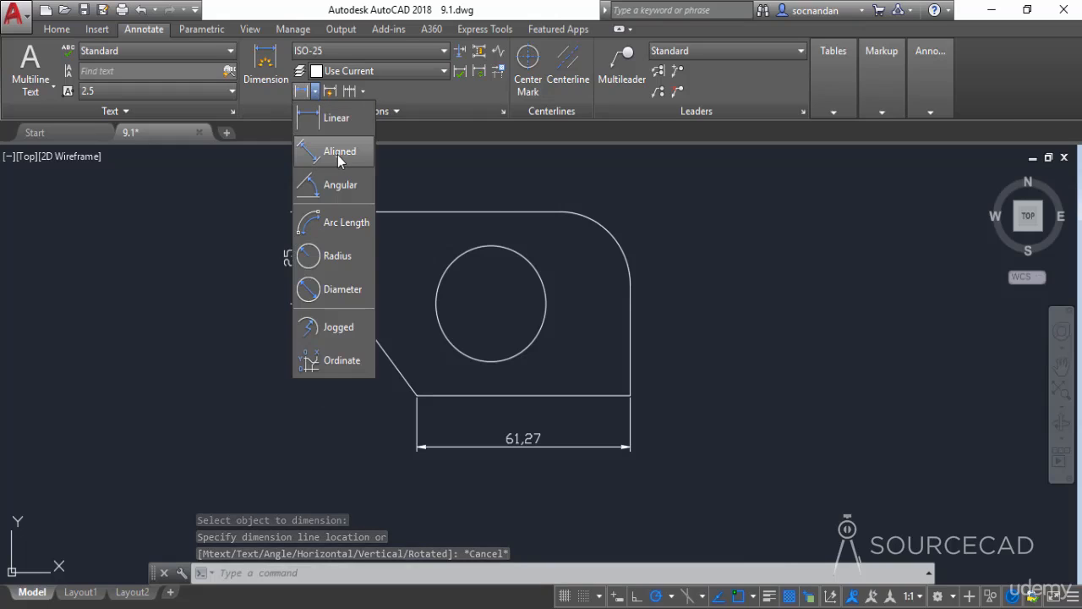
pyautogui.click(338, 160)
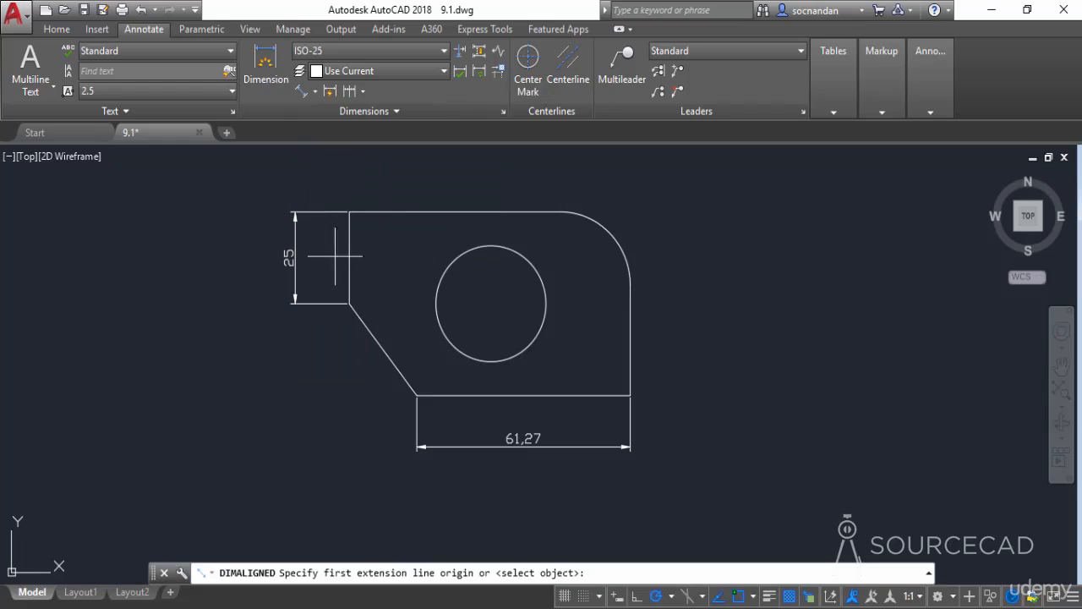
pyautogui.click(348, 302)
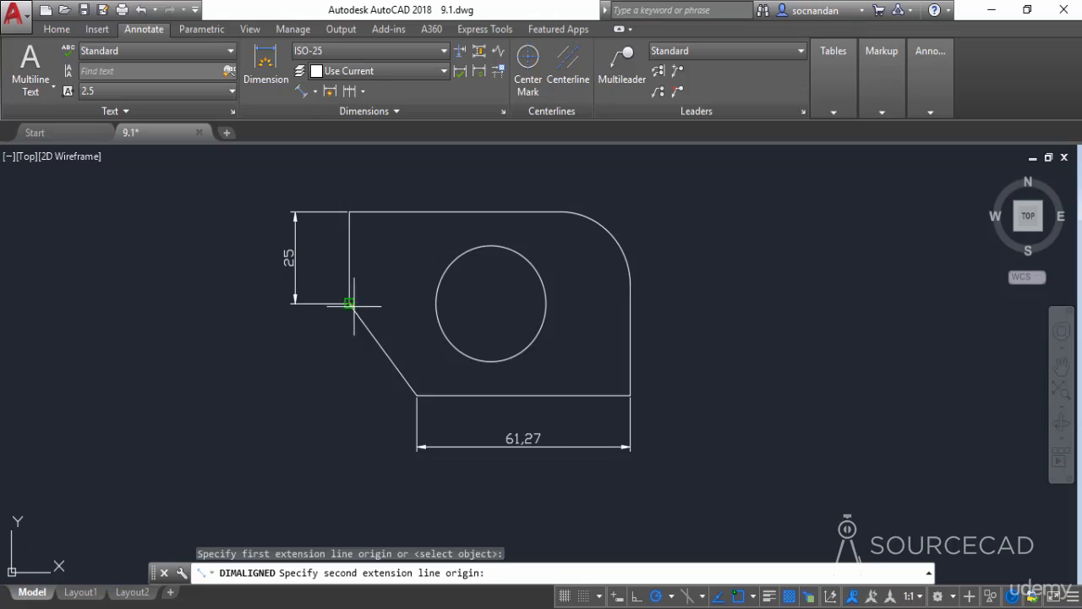
pyautogui.click(415, 393)
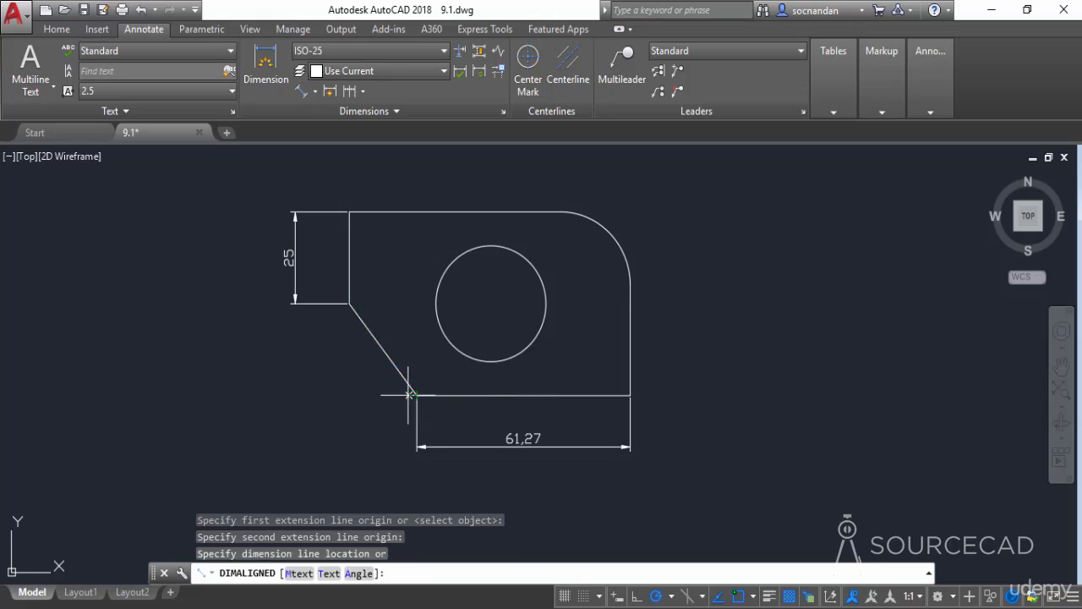
pyautogui.click(346, 397)
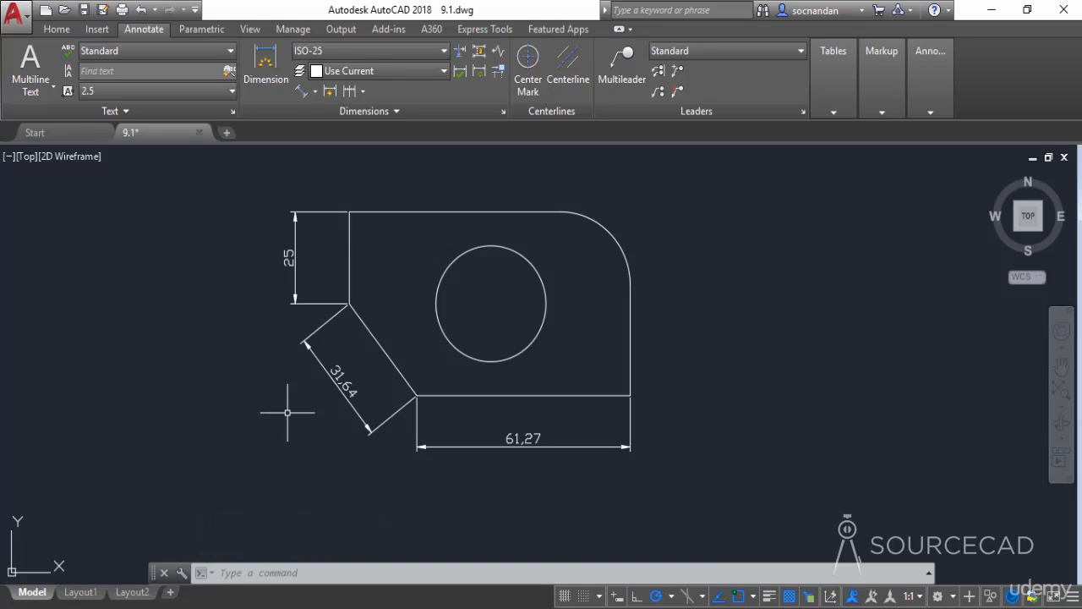
# Add an angular dimension between the slanted edge and the bottom edge, placing its arc inside the part.
pyautogui.click(315, 93)
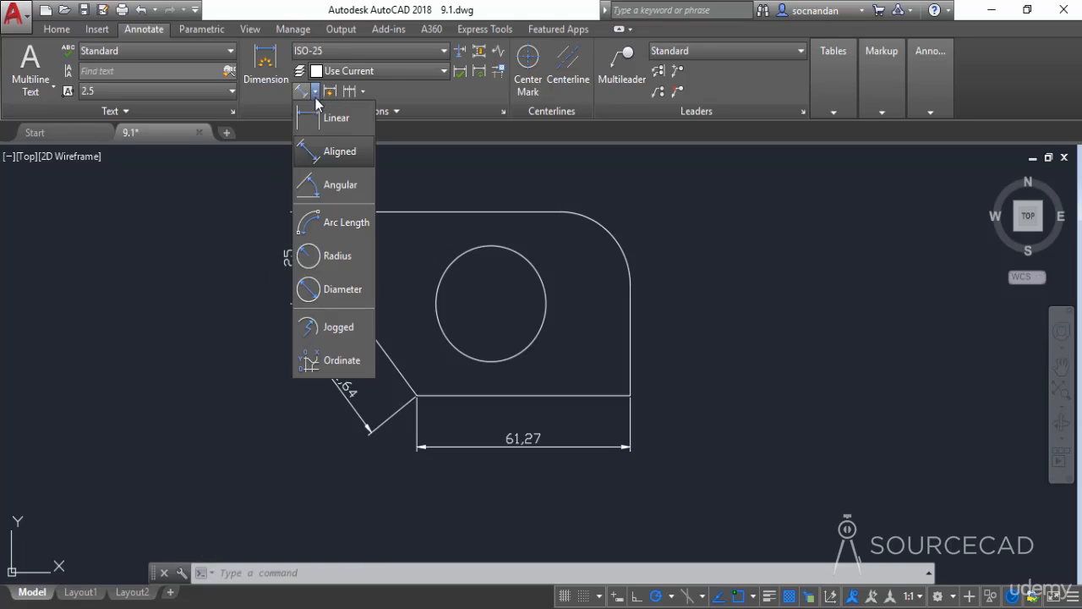
pyautogui.click(343, 186)
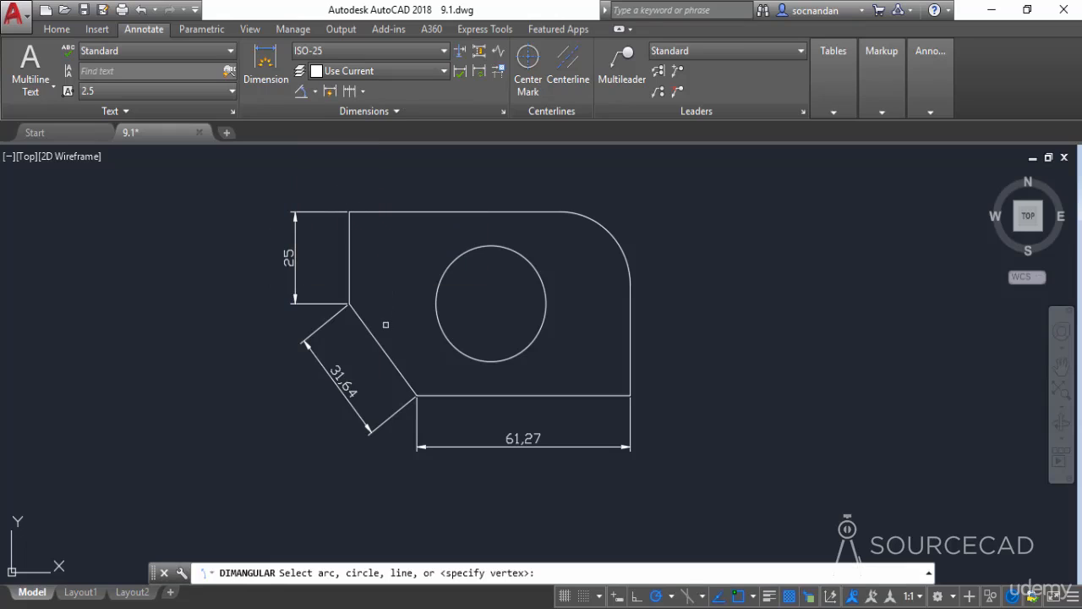
pyautogui.click(382, 344)
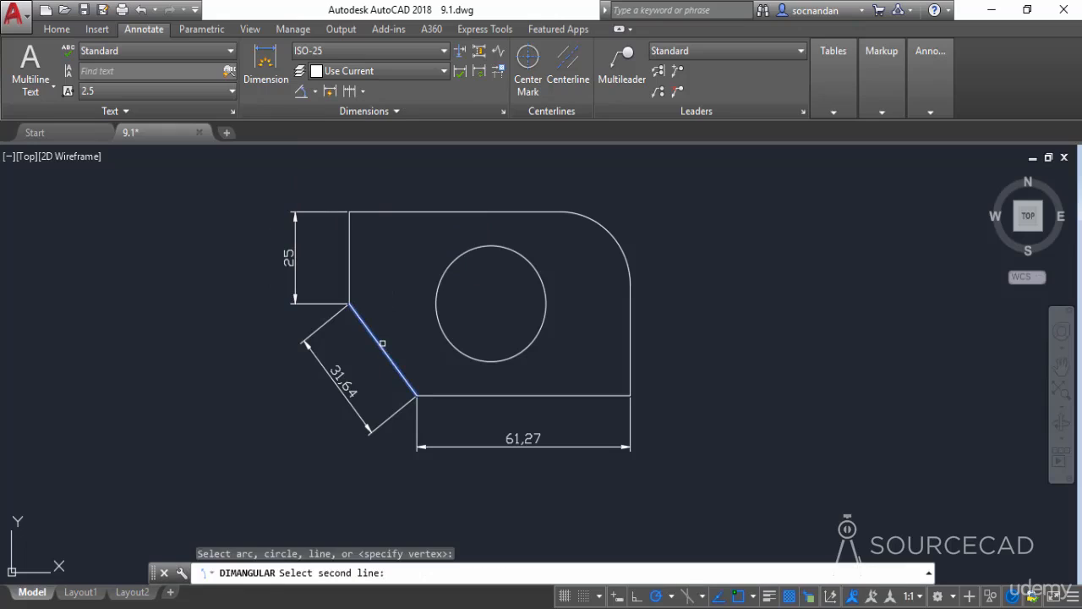
pyautogui.click(439, 394)
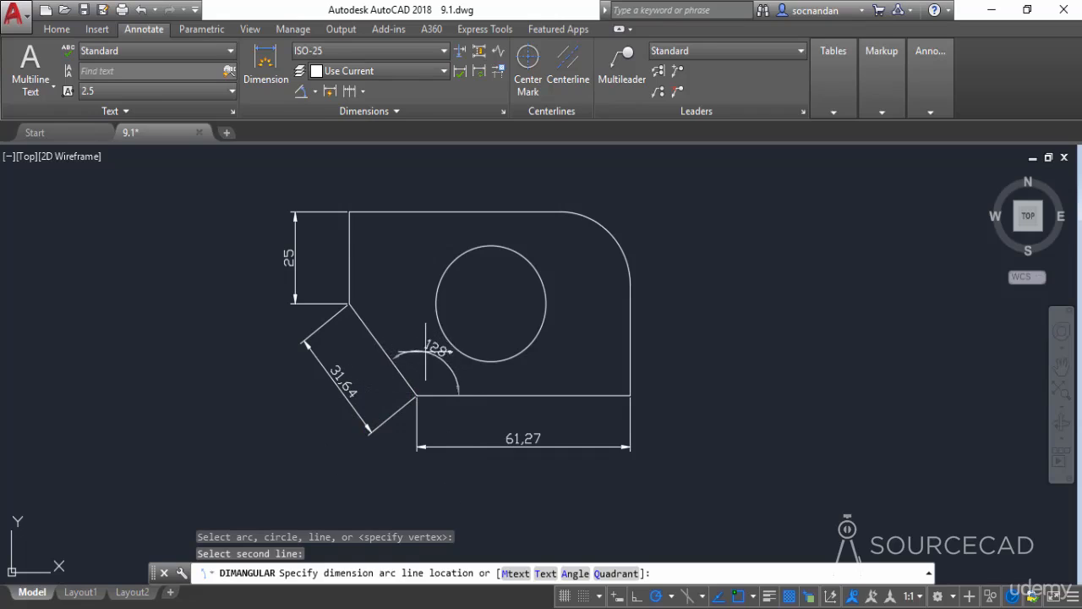
pyautogui.click(432, 361)
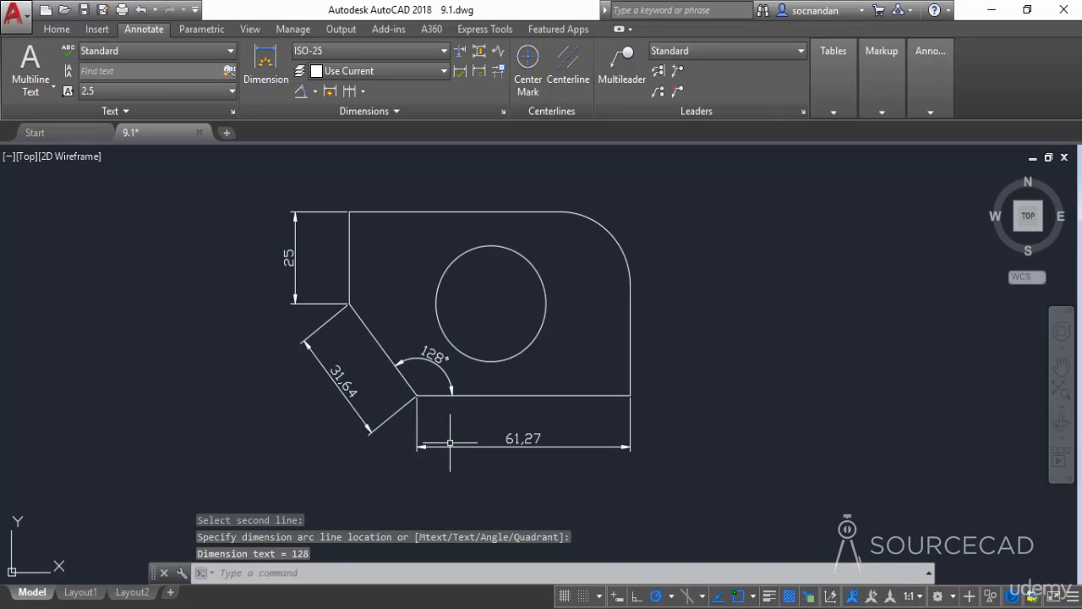
# Add an angular dimension to the rounded upper-right corner arc, placing it outside the part.
pyautogui.click(303, 93)
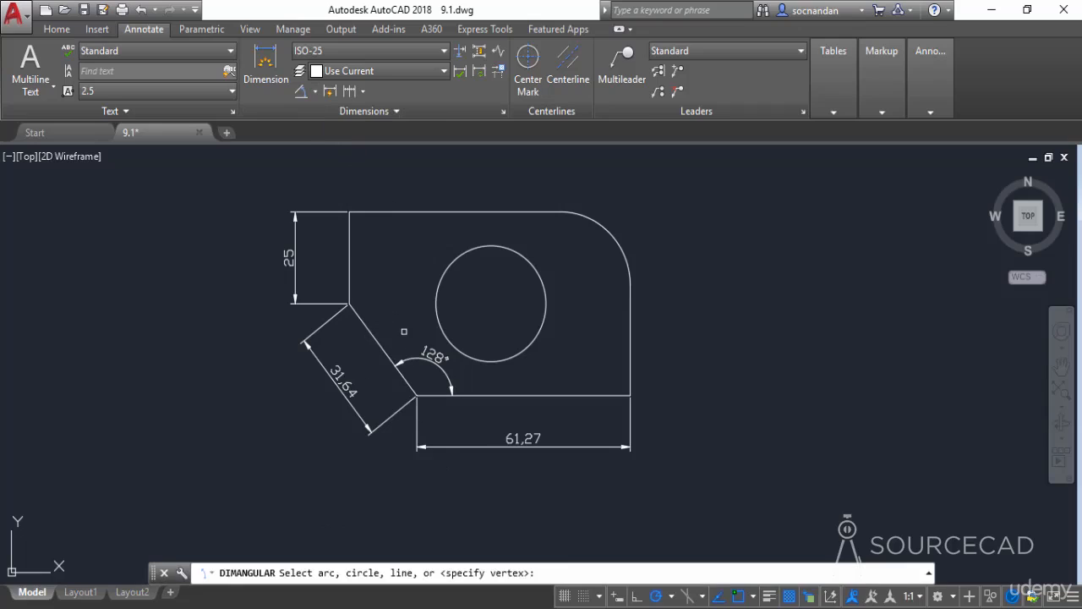
pyautogui.click(592, 227)
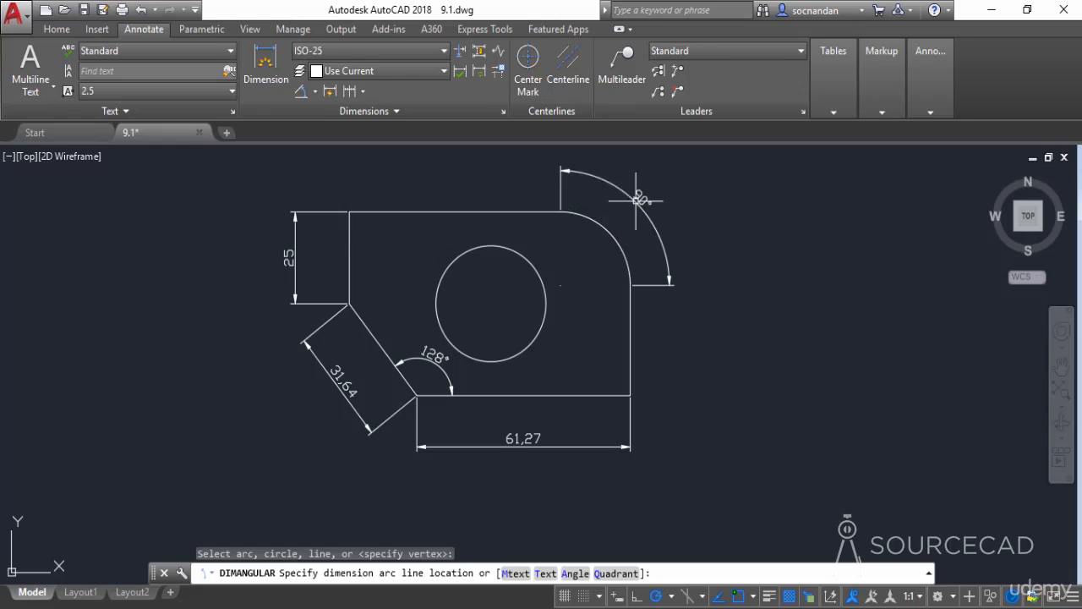
pyautogui.click(637, 200)
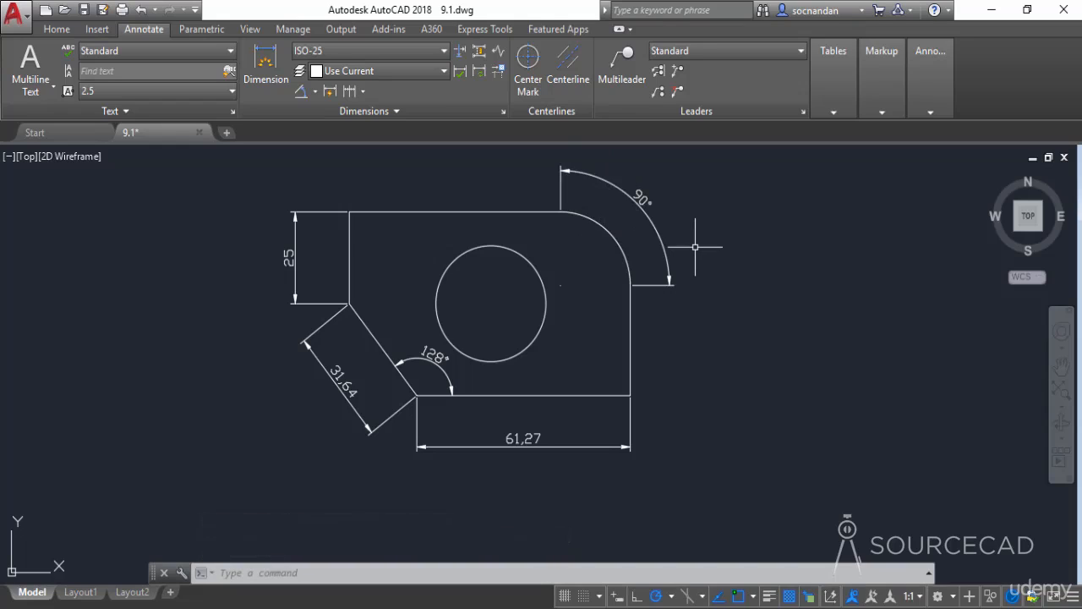
# Erase the angular dimension on the rounded upper-right corner arc.
pyautogui.click(646, 203)
pyautogui.rightClick(696, 222)
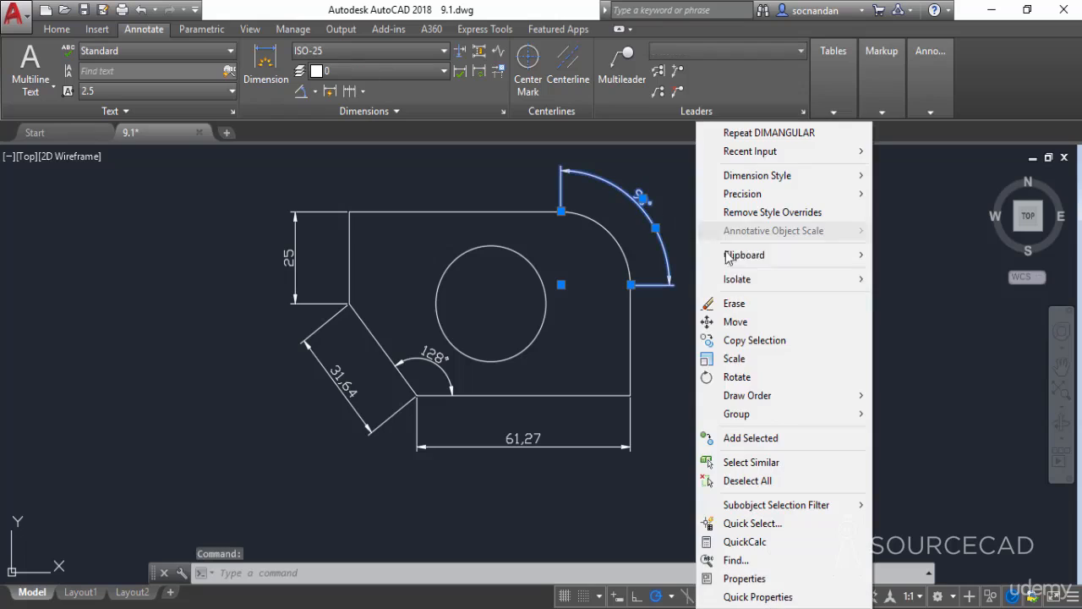
pyautogui.click(761, 305)
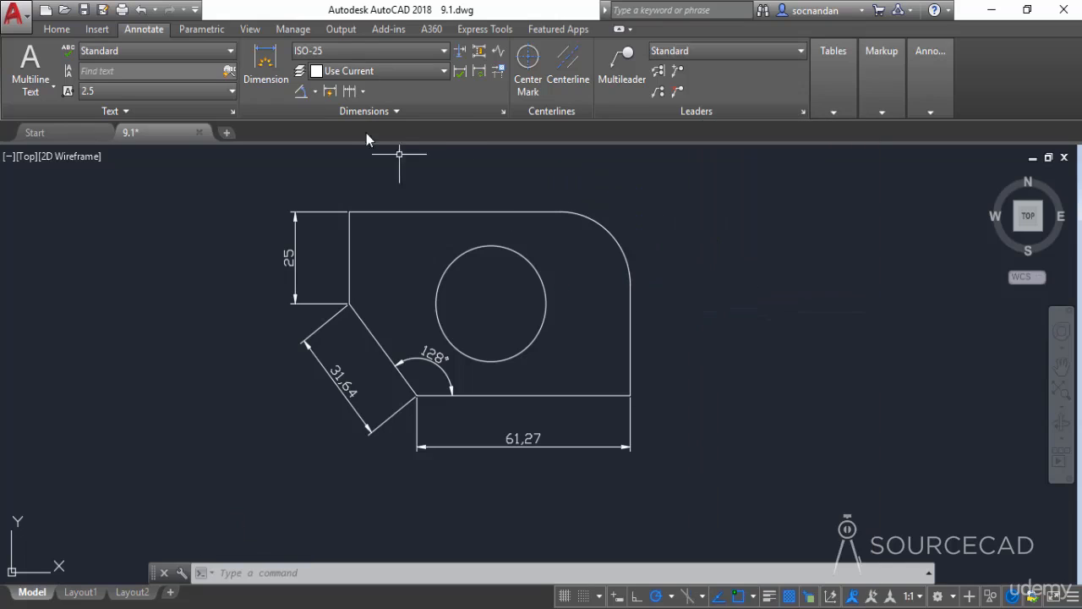
# Add an arc length dimension to the rounded upper-right corner, placing it outside the part.
pyautogui.click(316, 92)
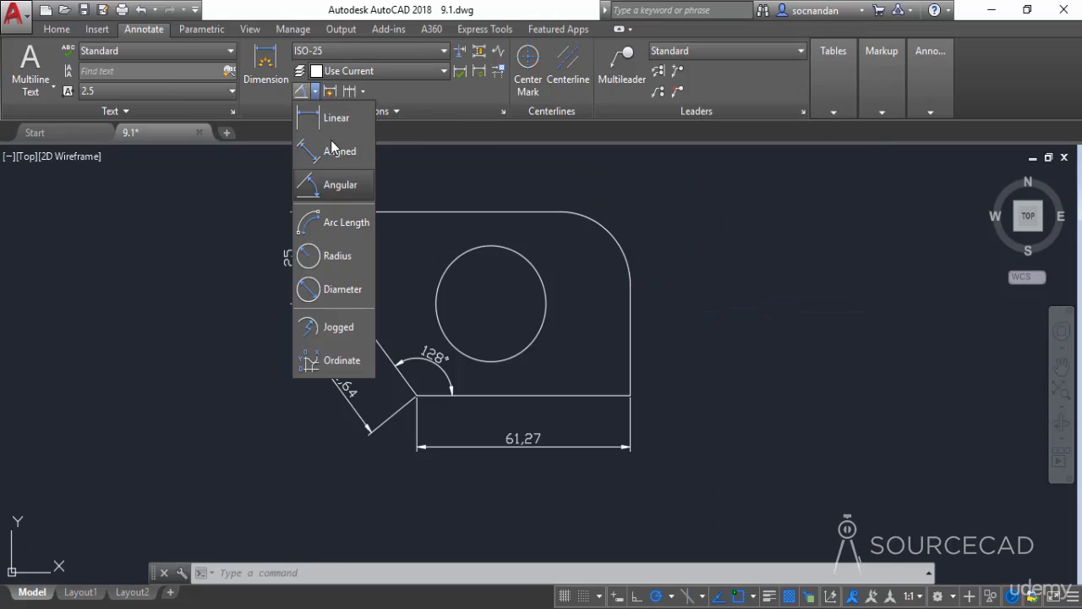
pyautogui.click(338, 224)
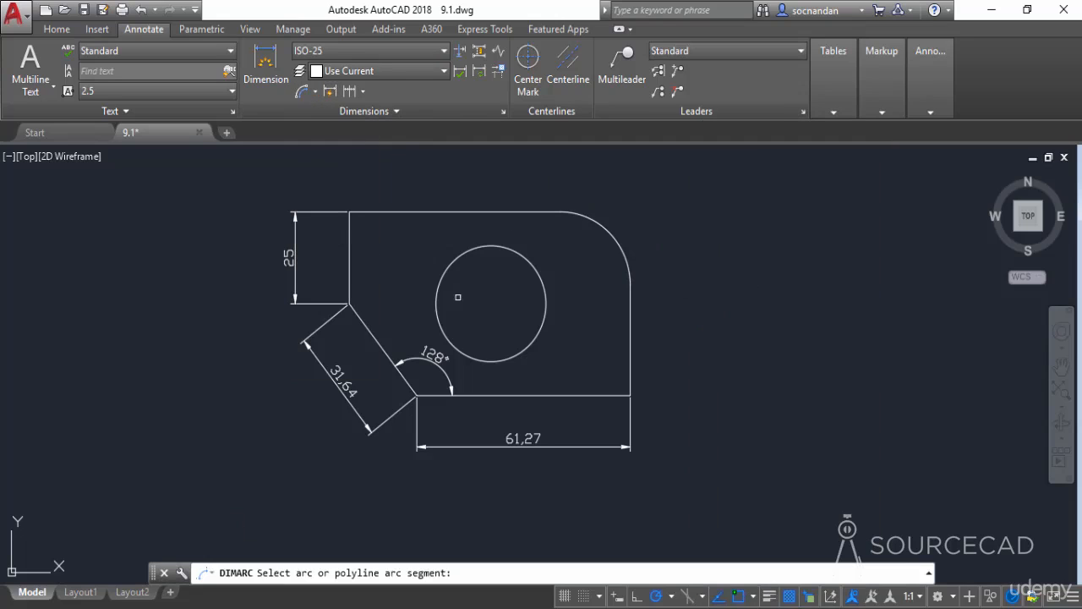
pyautogui.moveTo(582, 301)
pyautogui.mouseDown(button='middle')
pyautogui.moveTo(566, 343)
pyautogui.moveTo(570, 334)
pyautogui.mouseUp(button='middle')
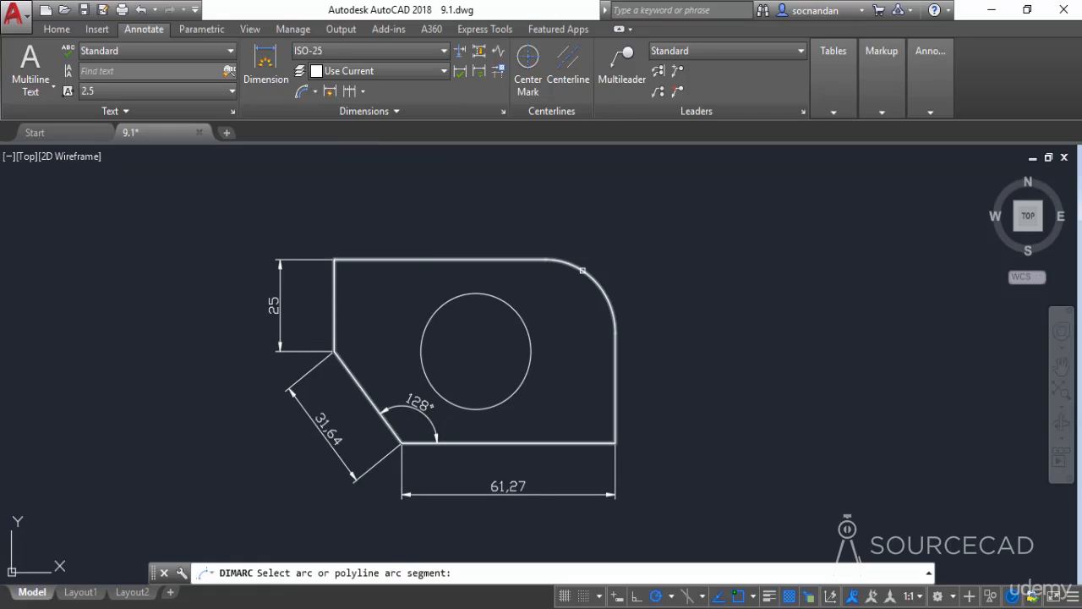
pyautogui.click(582, 270)
pyautogui.click(629, 250)
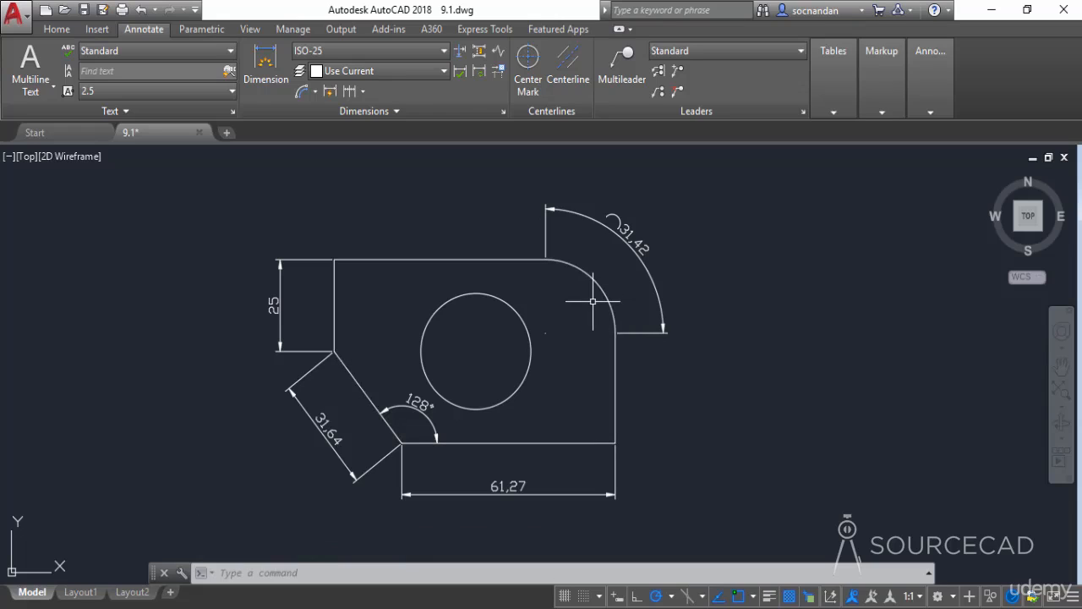
# Add a radius dimension to the circle, placing its text outside the part above the top edge.
pyautogui.click(316, 91)
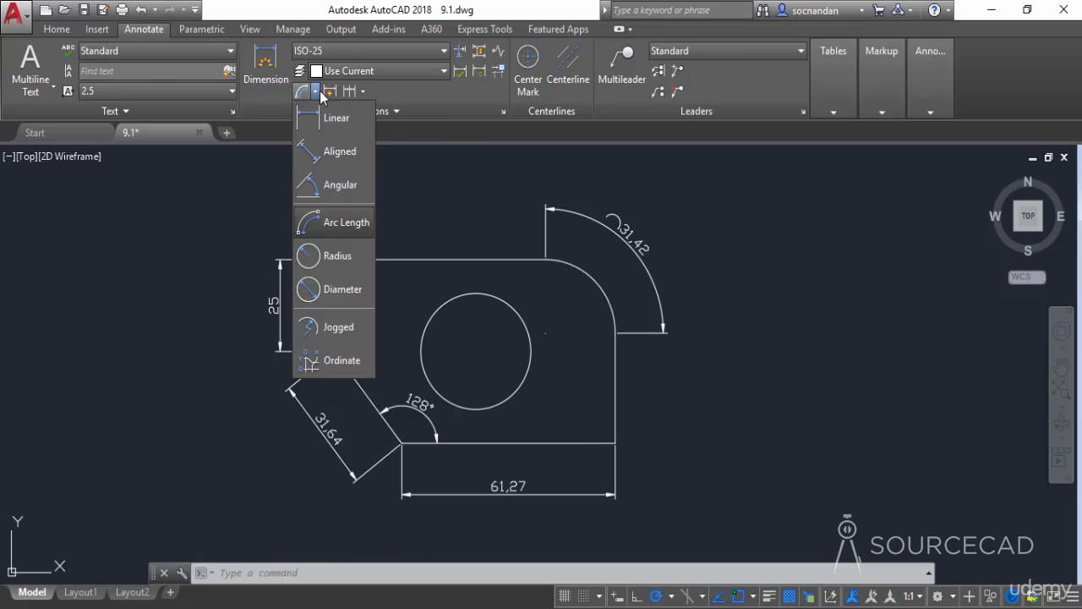
pyautogui.click(337, 256)
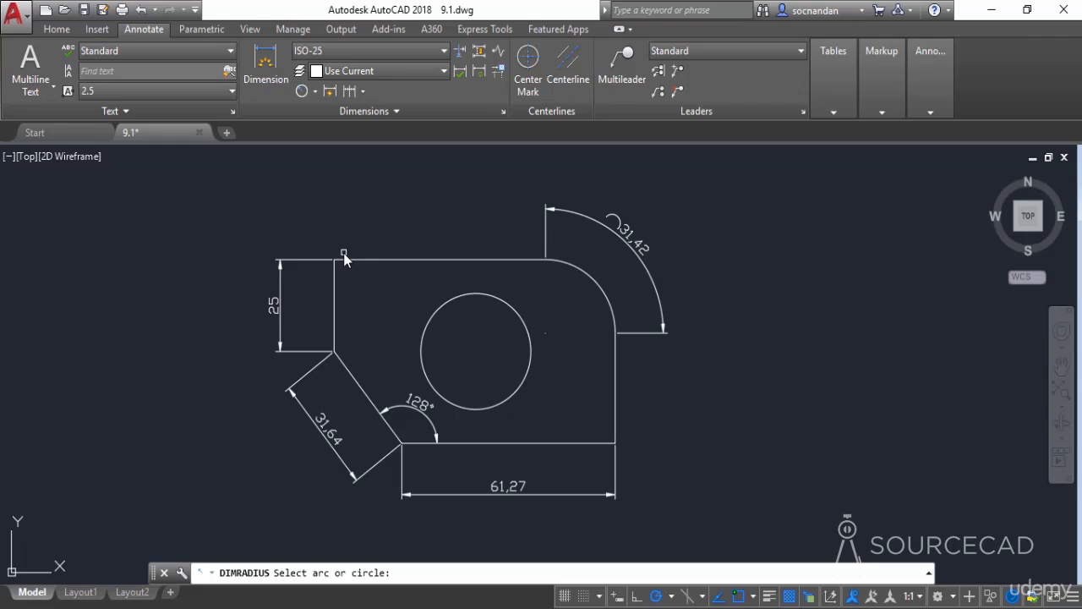
pyautogui.click(429, 314)
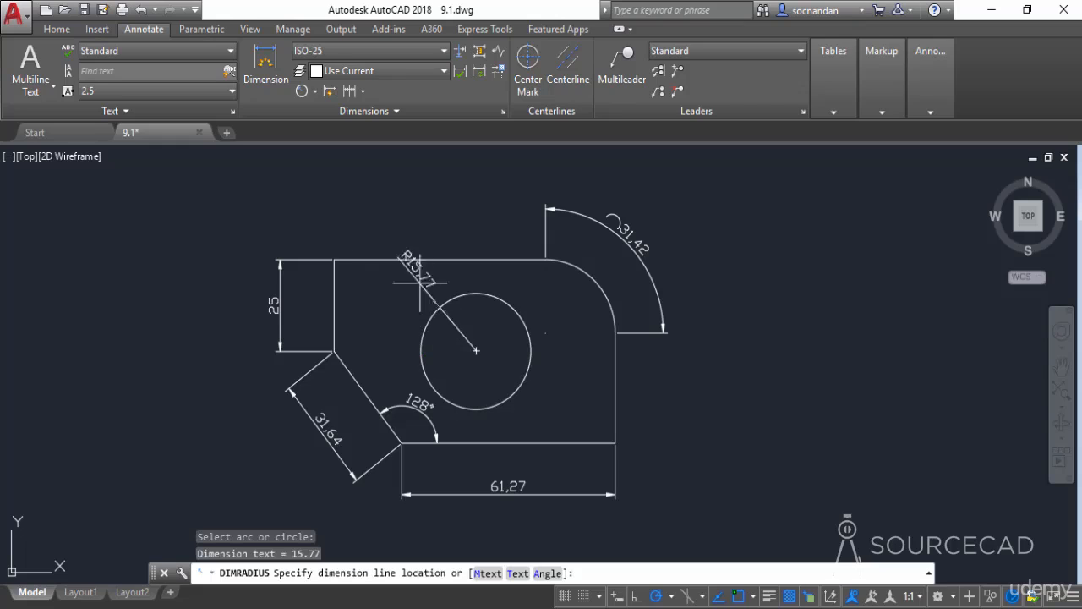
pyautogui.click(390, 209)
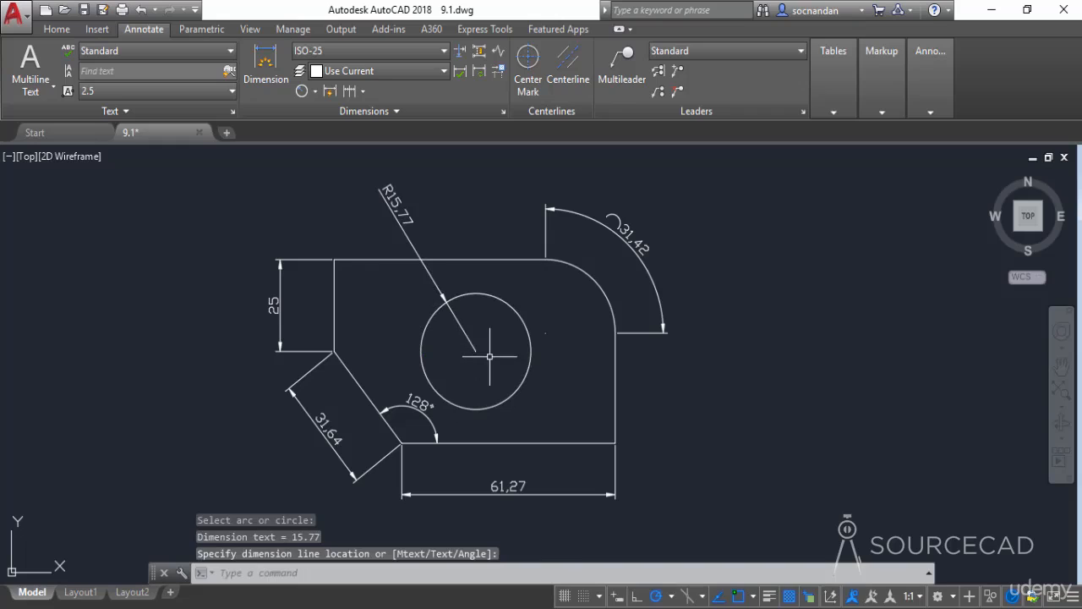
# Add a radius dimension to the rounded upper-right corner, placing its text beyond the arc length dimension.
pyautogui.click(302, 91)
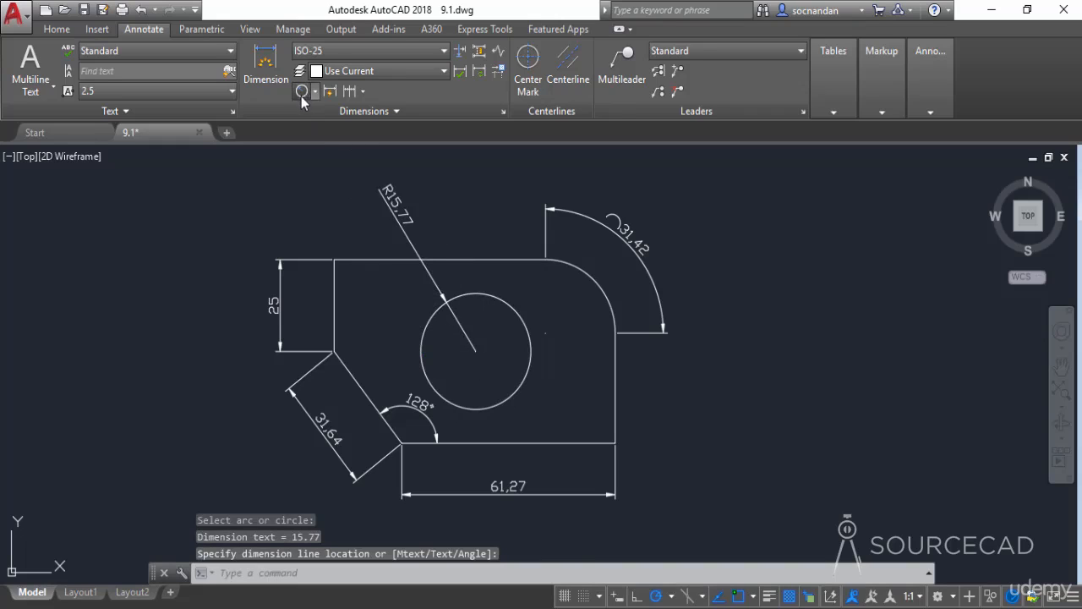
pyautogui.click(589, 295)
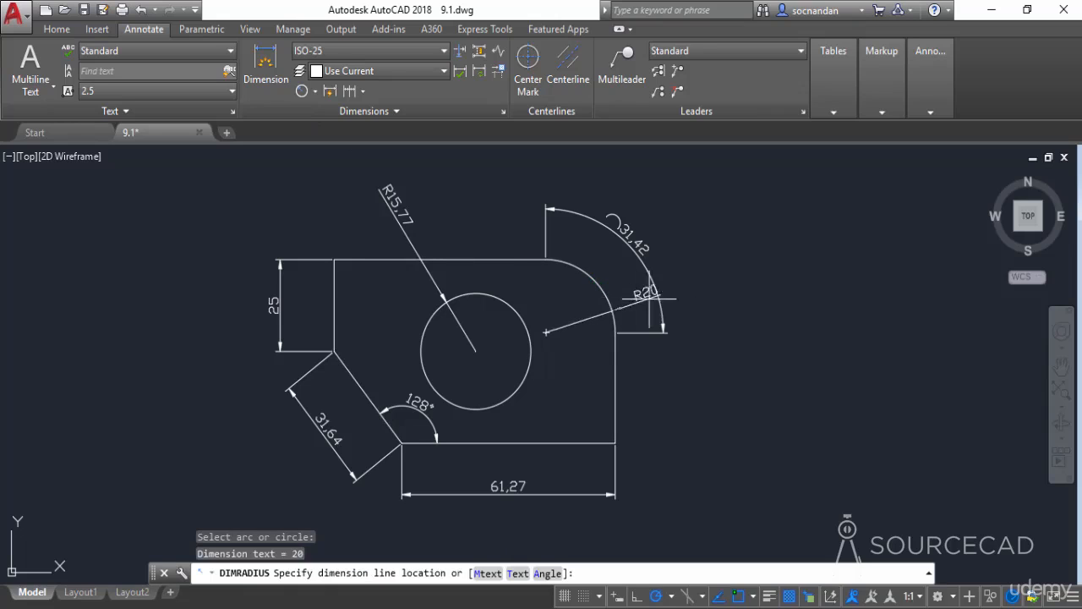
pyautogui.click(740, 245)
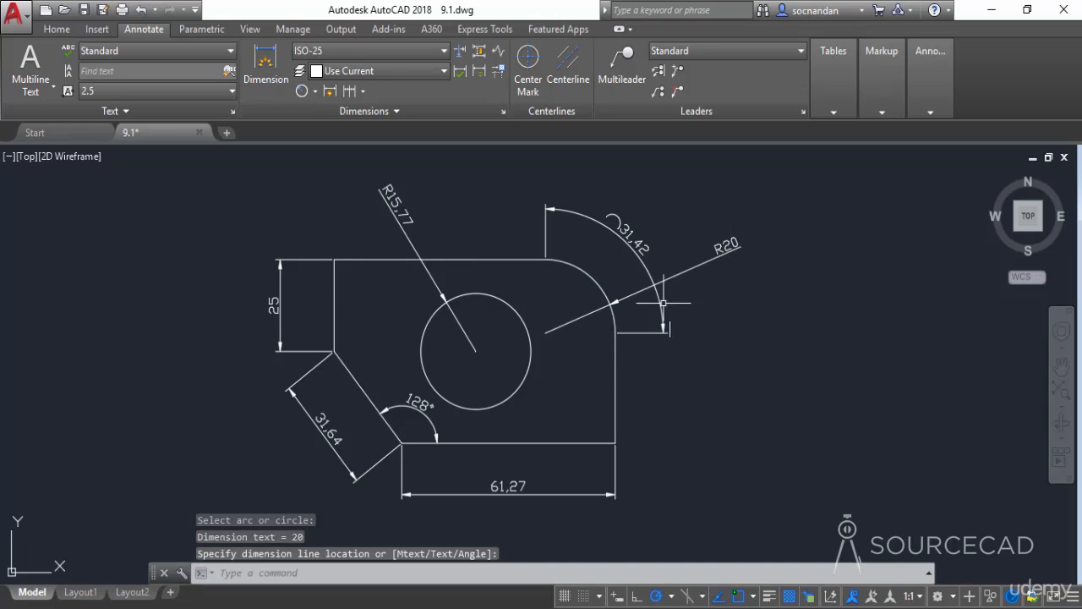
# Add a diameter dimension to the circle, placing its text outside the part beyond the vertical right edge.
pyautogui.click(315, 90)
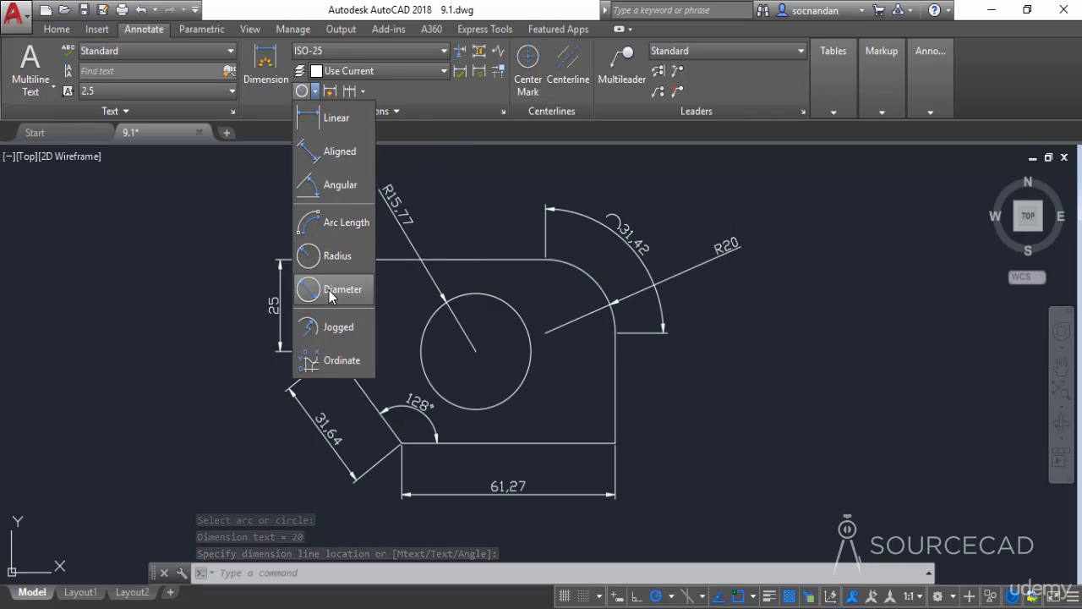
pyautogui.click(329, 292)
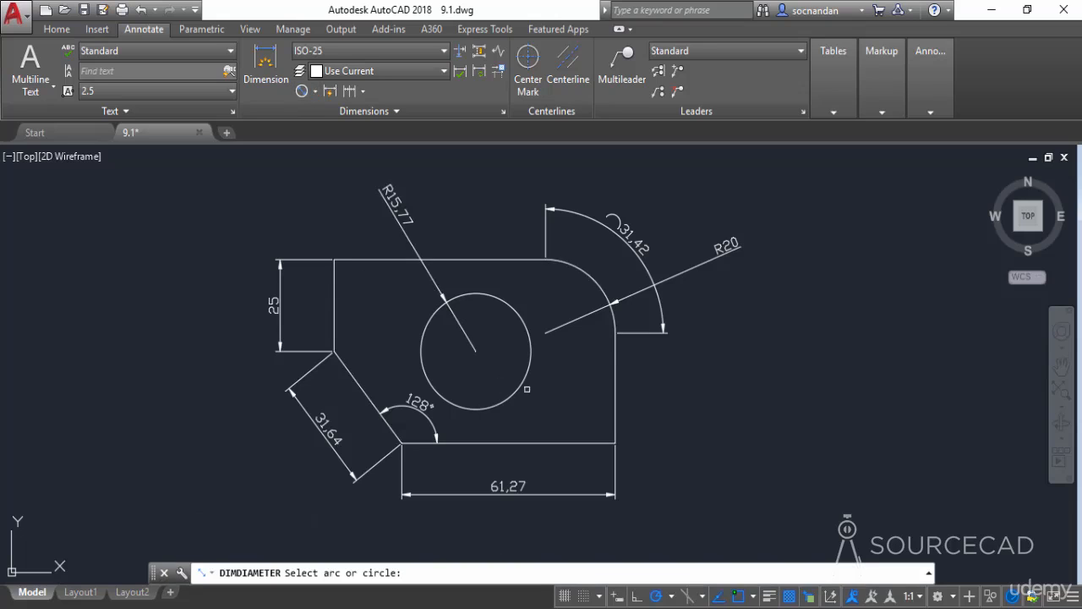
pyautogui.click(529, 358)
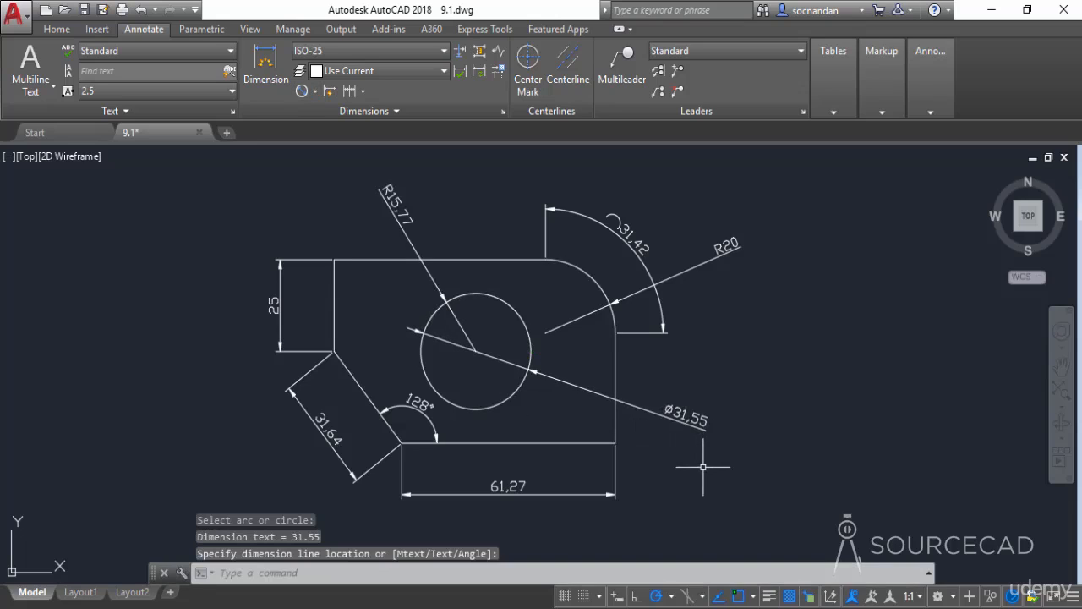
pyautogui.click(665, 411)
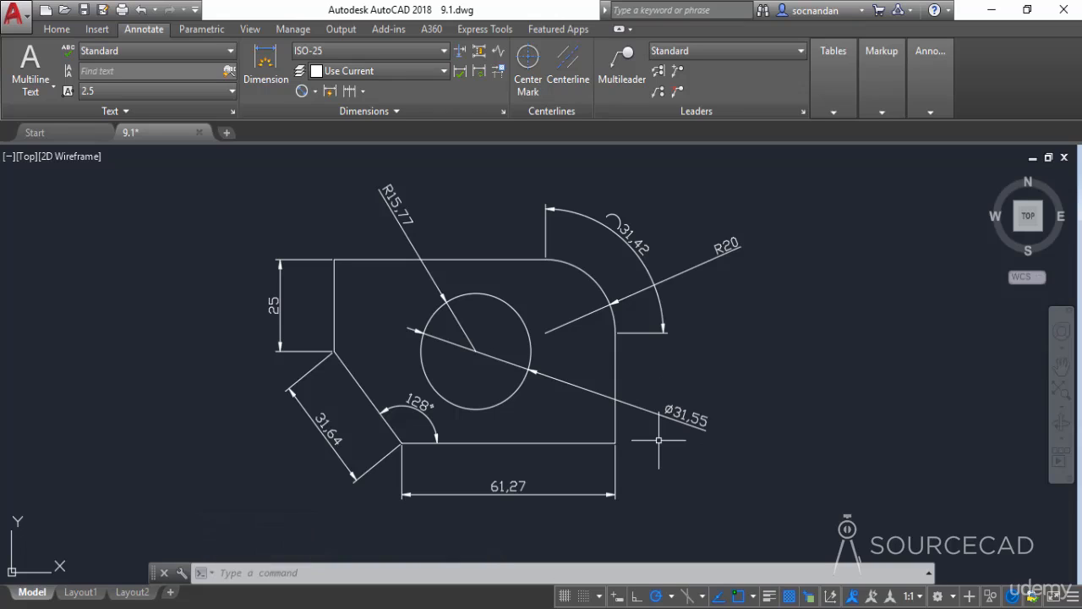
# Add a diameter dimension to the rounded upper-right corner arc, placing its text above the arc length dimension.
pyautogui.press('Return')
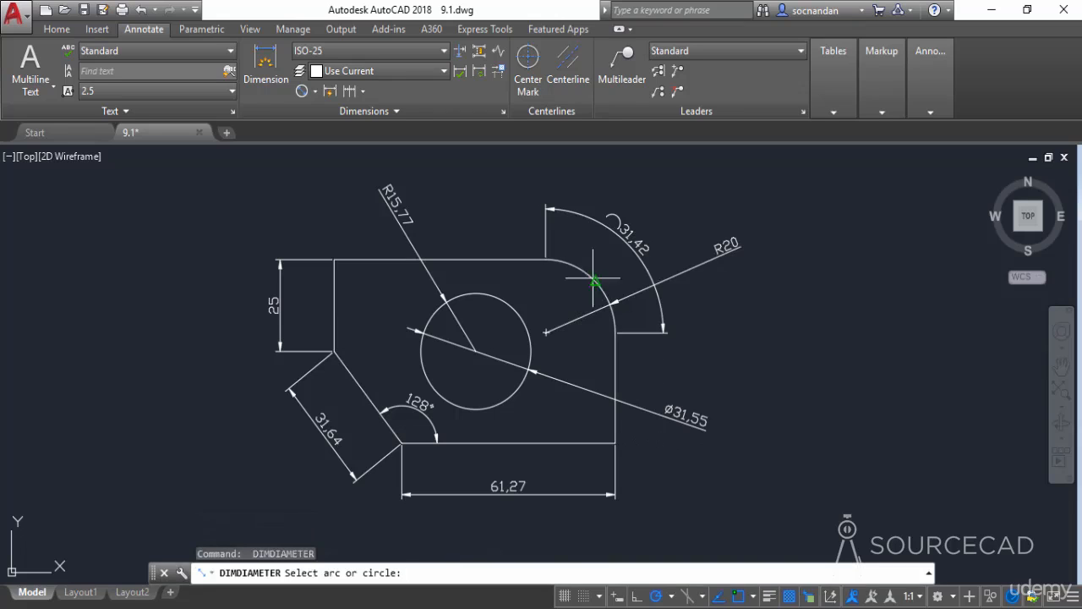
pyautogui.click(595, 279)
pyautogui.click(584, 194)
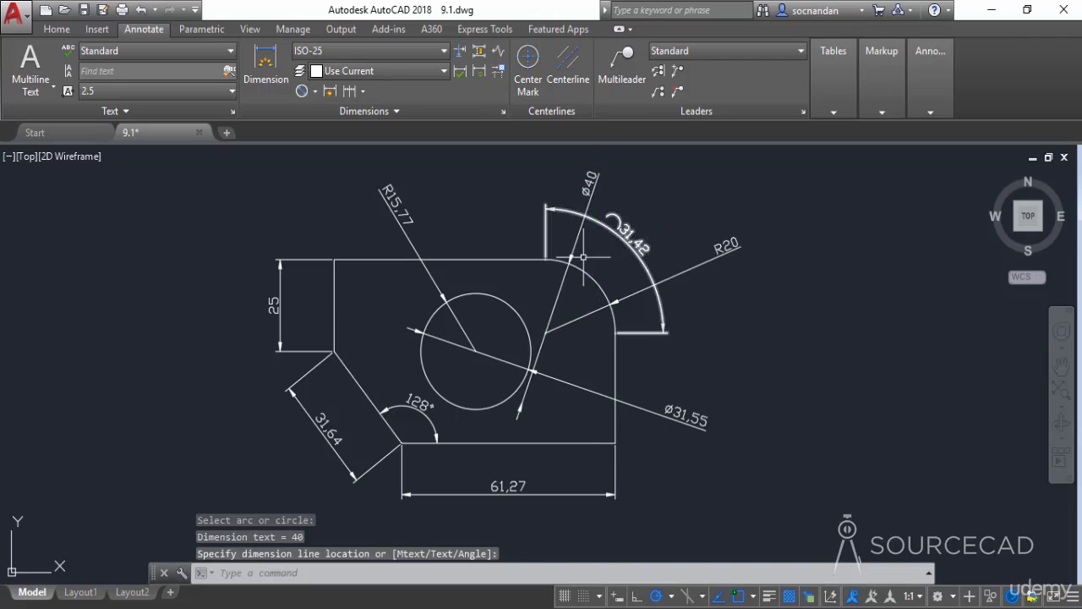
# Erase the two diameter dimensions on the circle and the rounded corner arc.
pyautogui.click(588, 186)
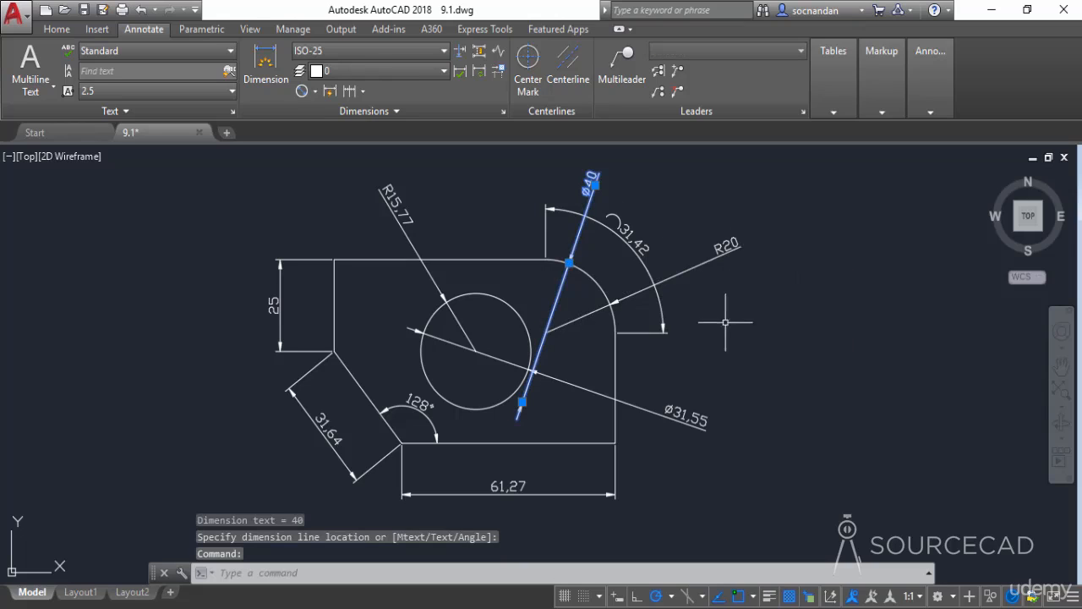
pyautogui.click(700, 415)
pyautogui.rightClick(703, 308)
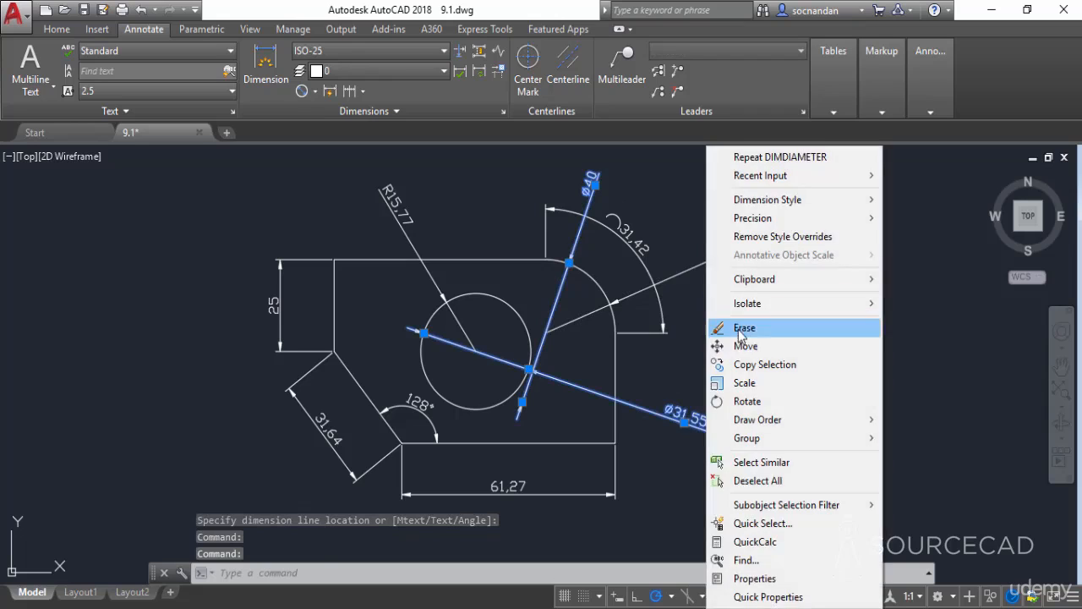
pyautogui.click(735, 326)
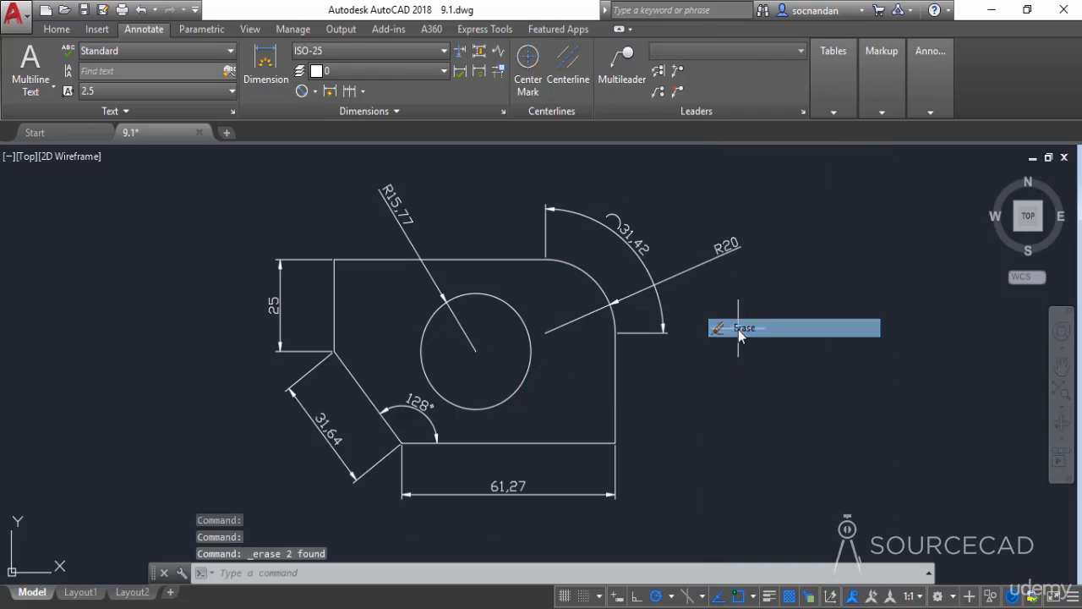
# Add a jogged radius dimension to the rounded corner, with its center override, dimension line and jog placed inside the part.
pyautogui.click(316, 93)
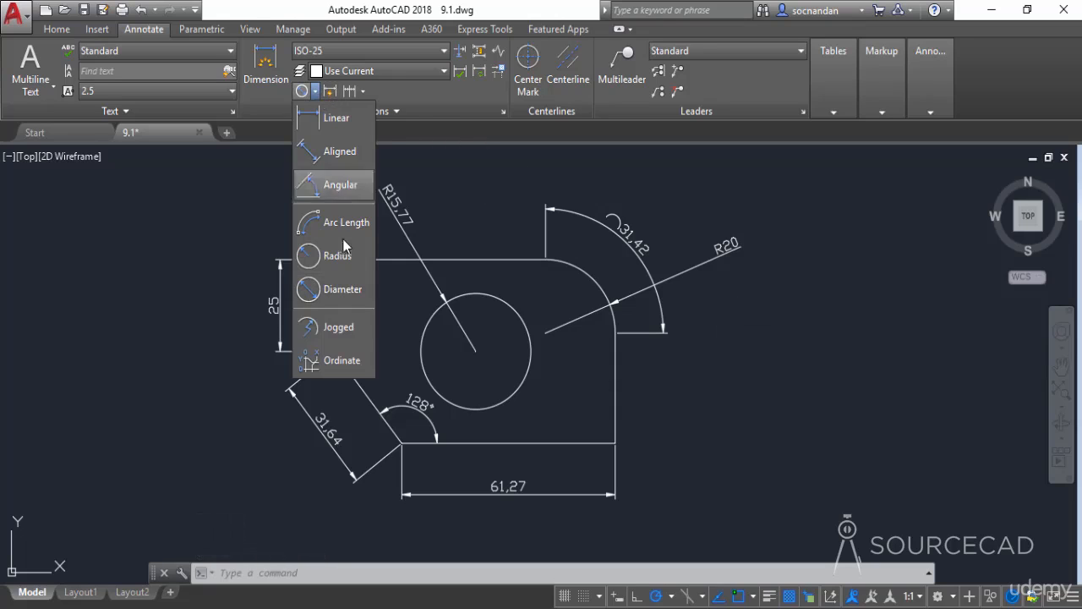
pyautogui.click(349, 332)
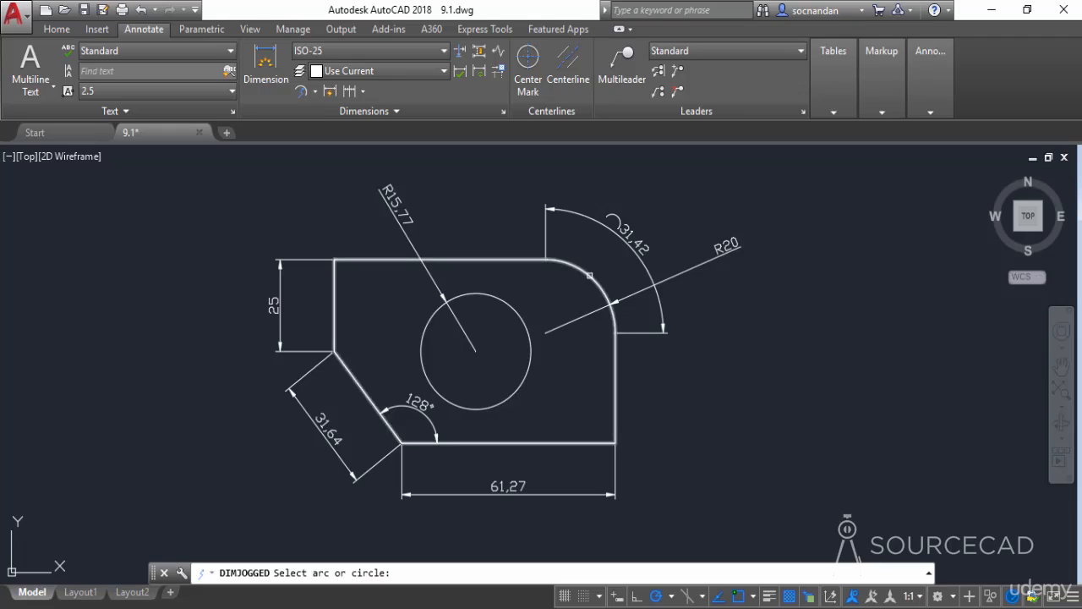
pyautogui.click(589, 275)
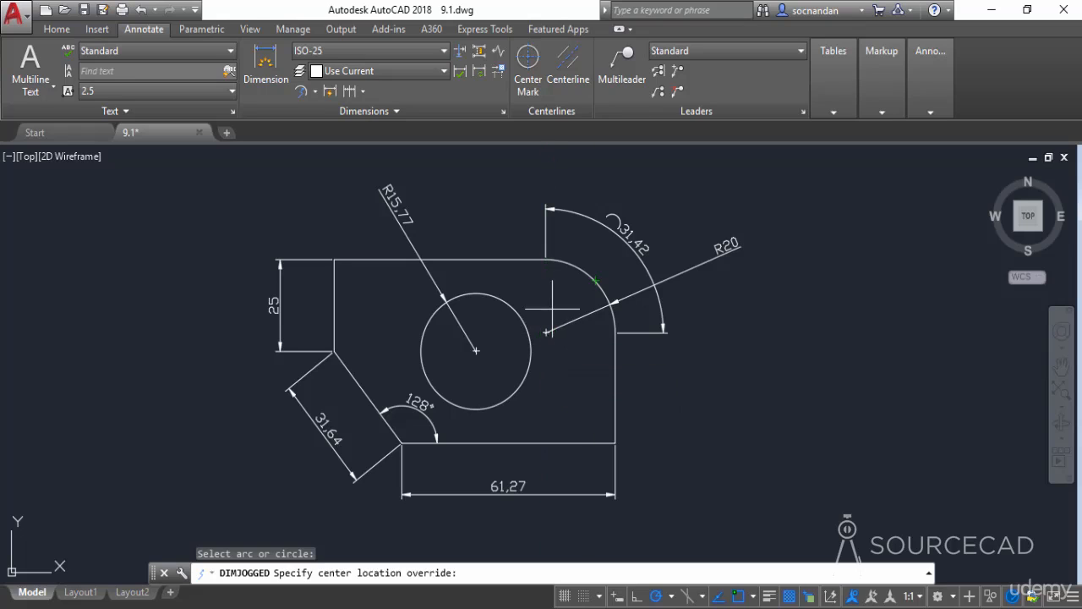
pyautogui.click(545, 331)
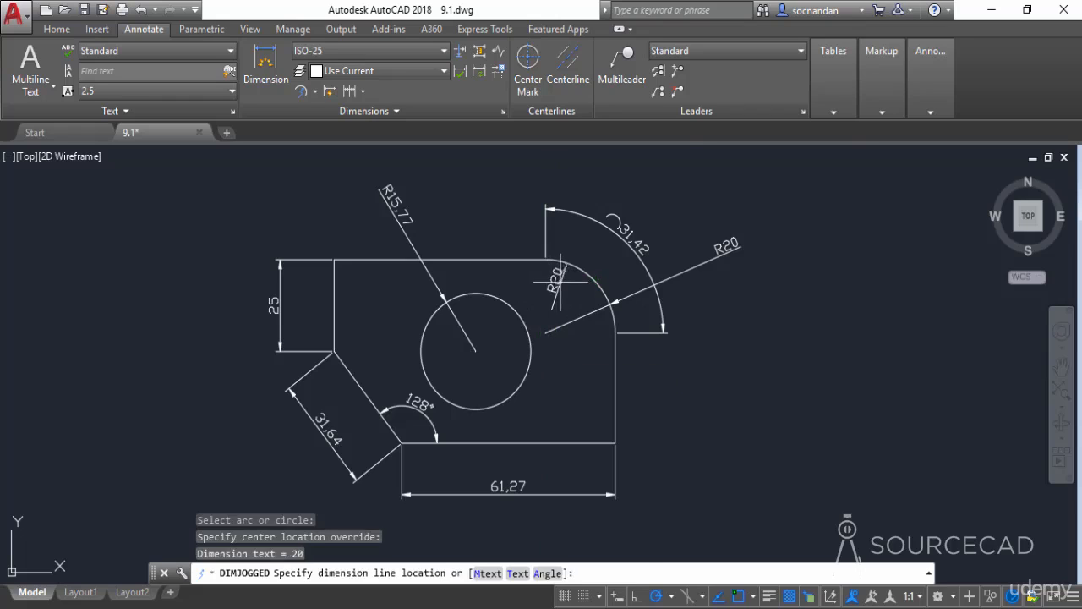
pyautogui.scroll(5, 562, 281)
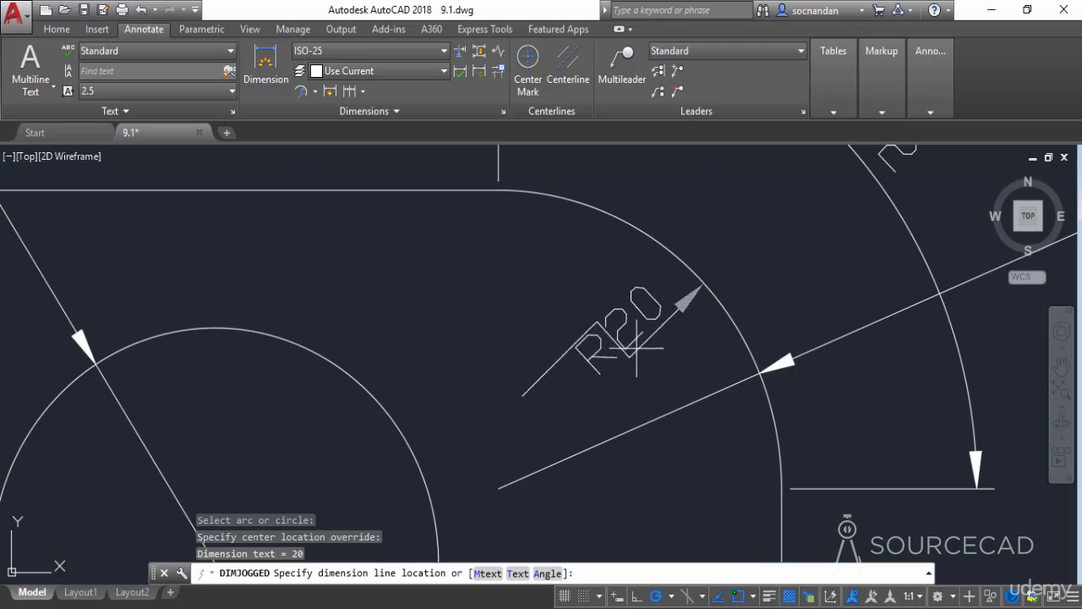
pyautogui.click(633, 336)
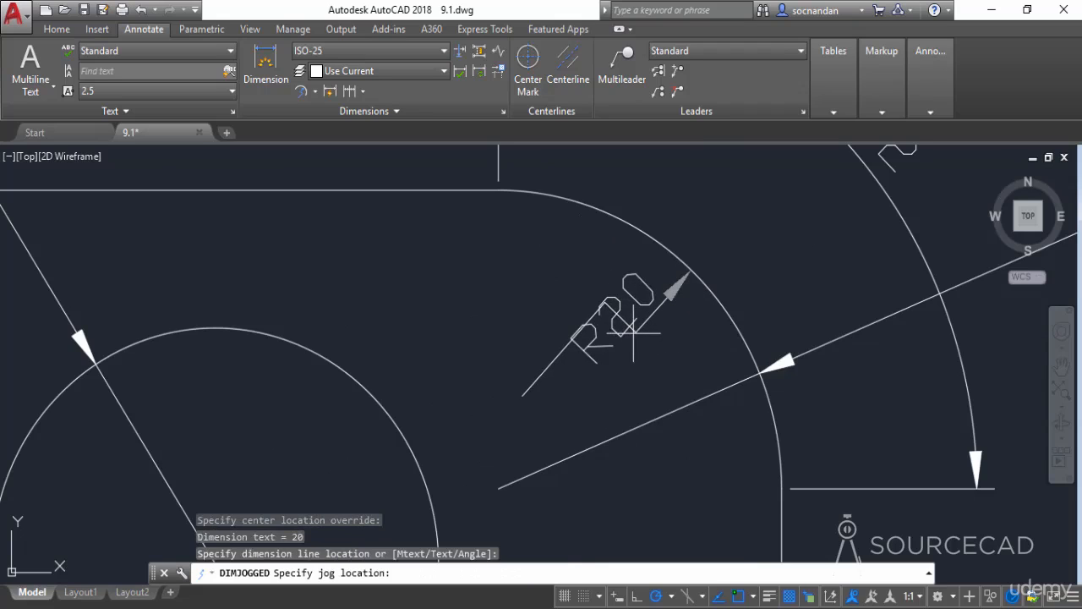
pyautogui.click(575, 355)
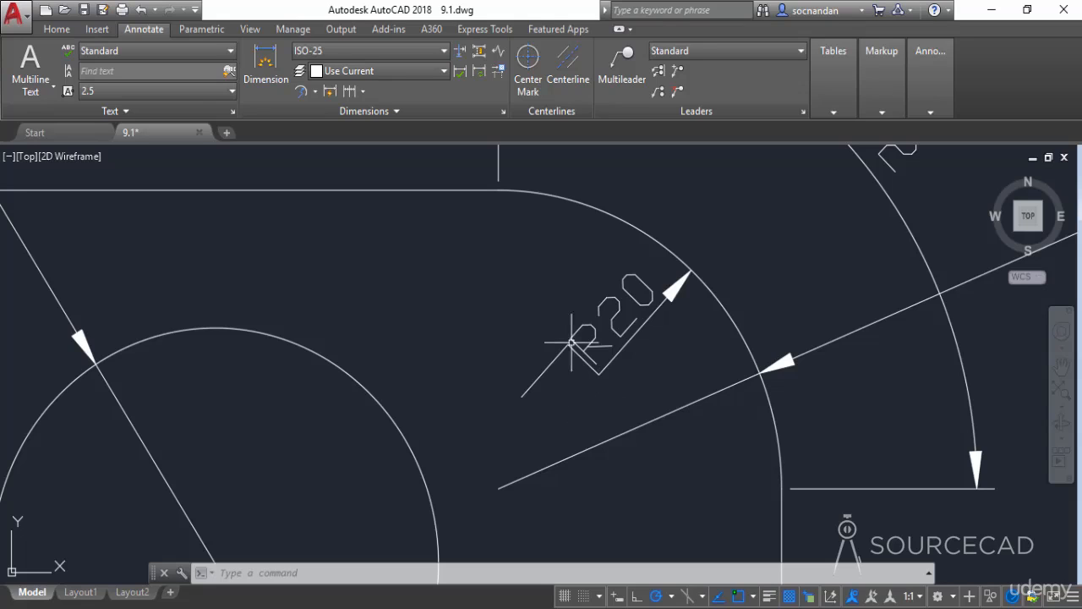
# Erase the jogged radius dimension inside the rounded upper-right corner.
pyautogui.click(634, 358)
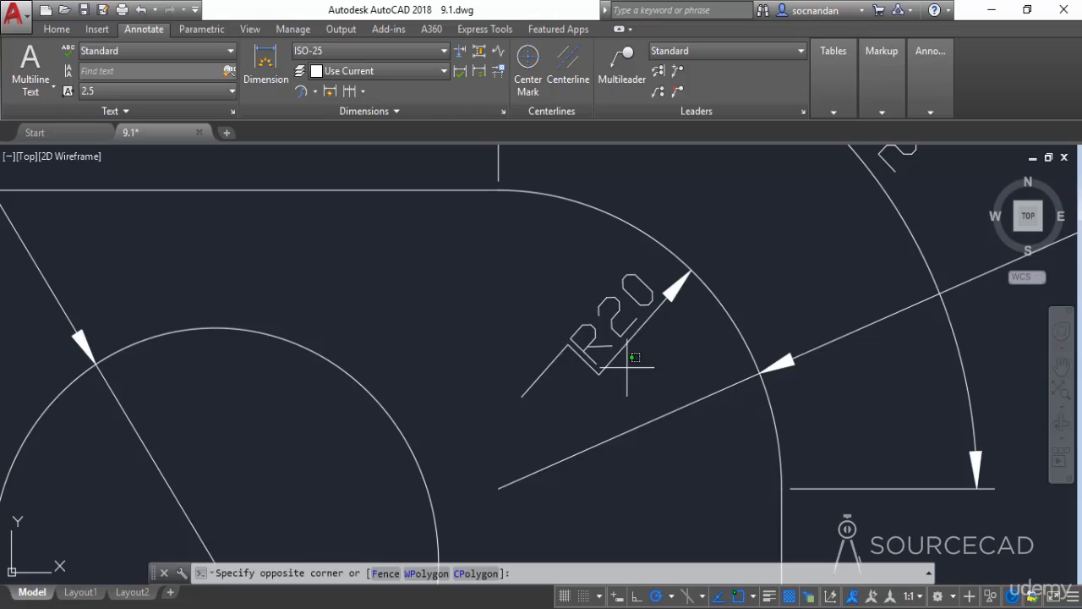
pyautogui.click(527, 301)
pyautogui.rightClick(529, 304)
pyautogui.click(566, 304)
pyautogui.scroll(-5, 562, 305)
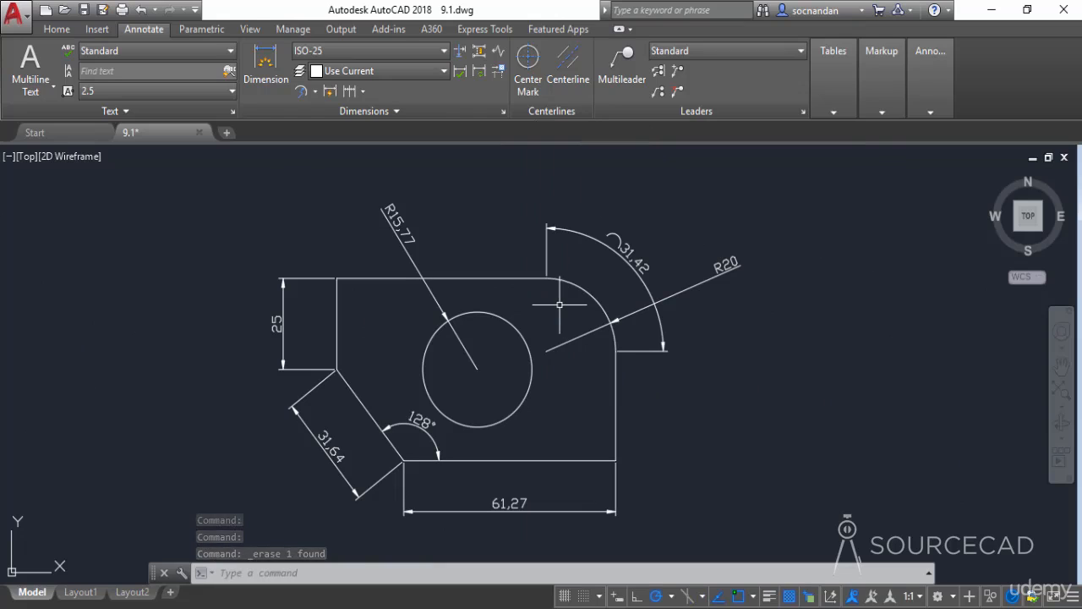
# Add an ordinate dimension to the part's lower-right corner, ending its leader outside to the right and slightly above the corner.
pyautogui.click(315, 92)
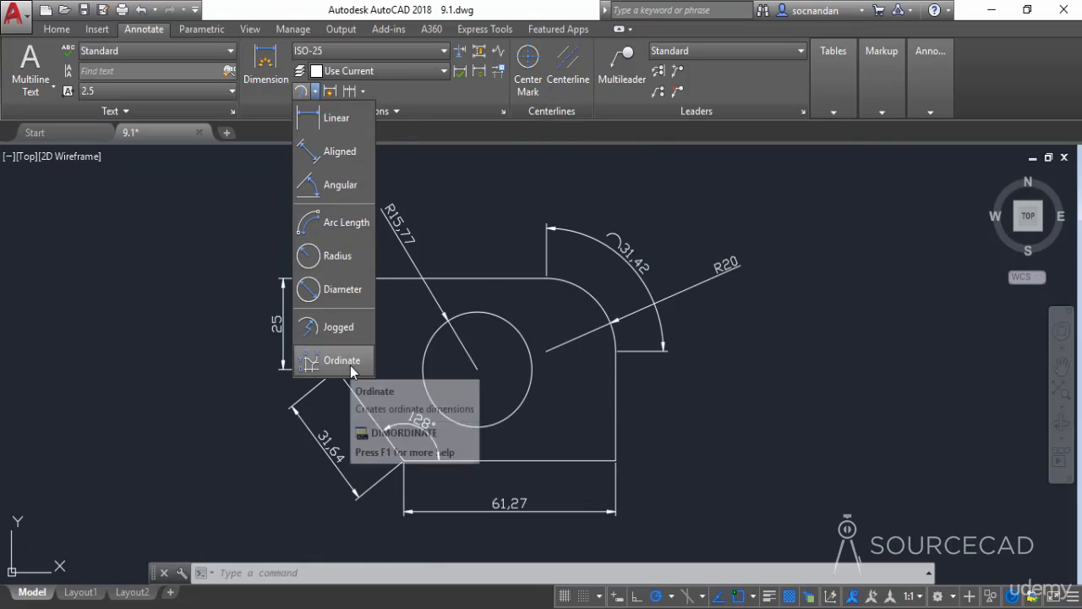
pyautogui.press('Escape')
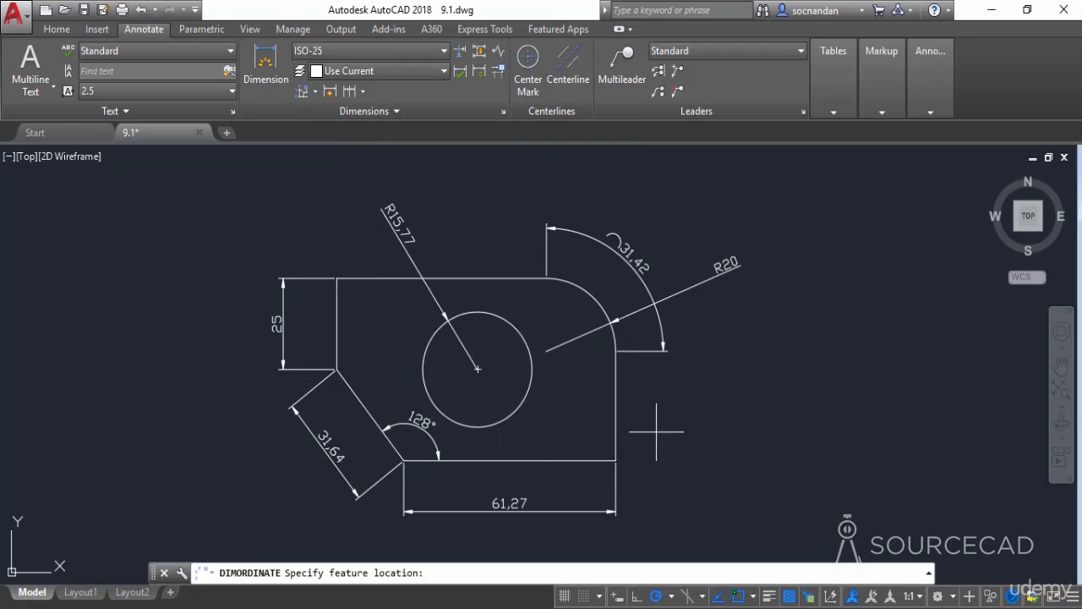
pyautogui.scroll(4, 647, 431)
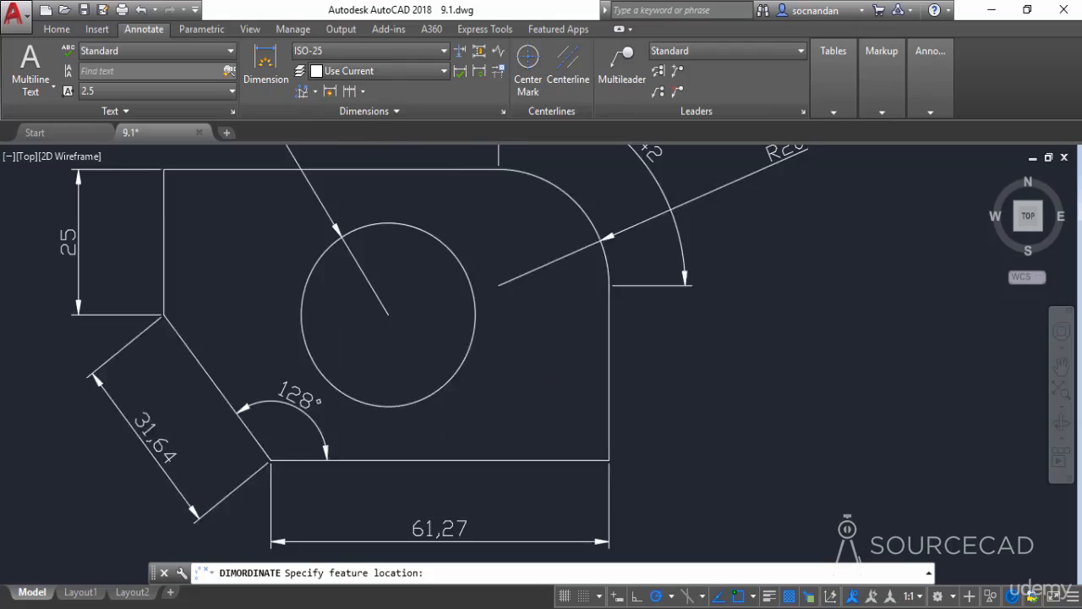
pyautogui.moveTo(623, 451); pyautogui.dragTo(549, 341, button='middle')
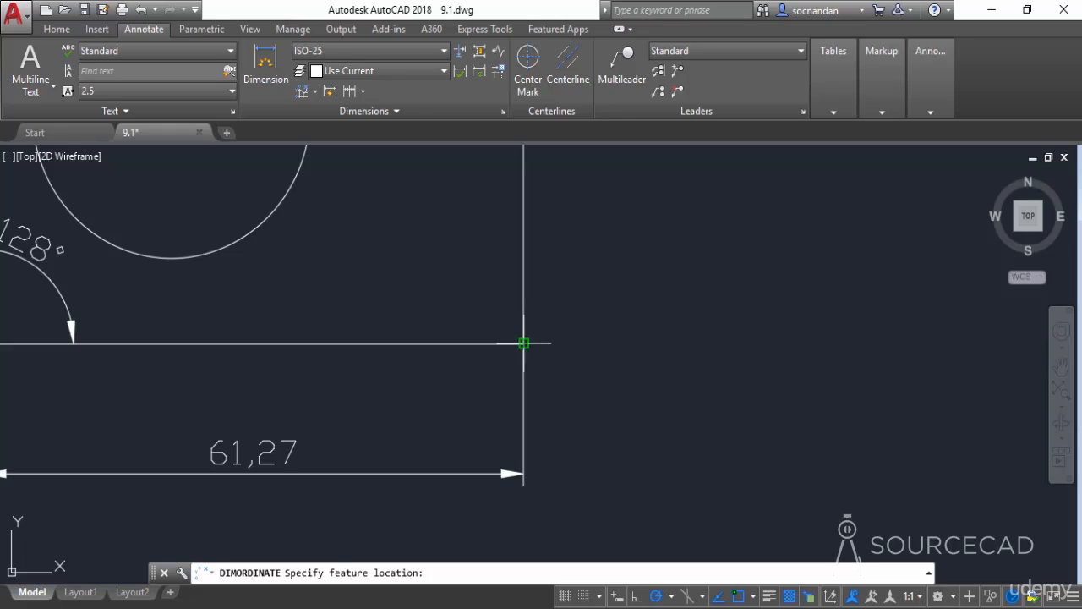
pyautogui.click(524, 343)
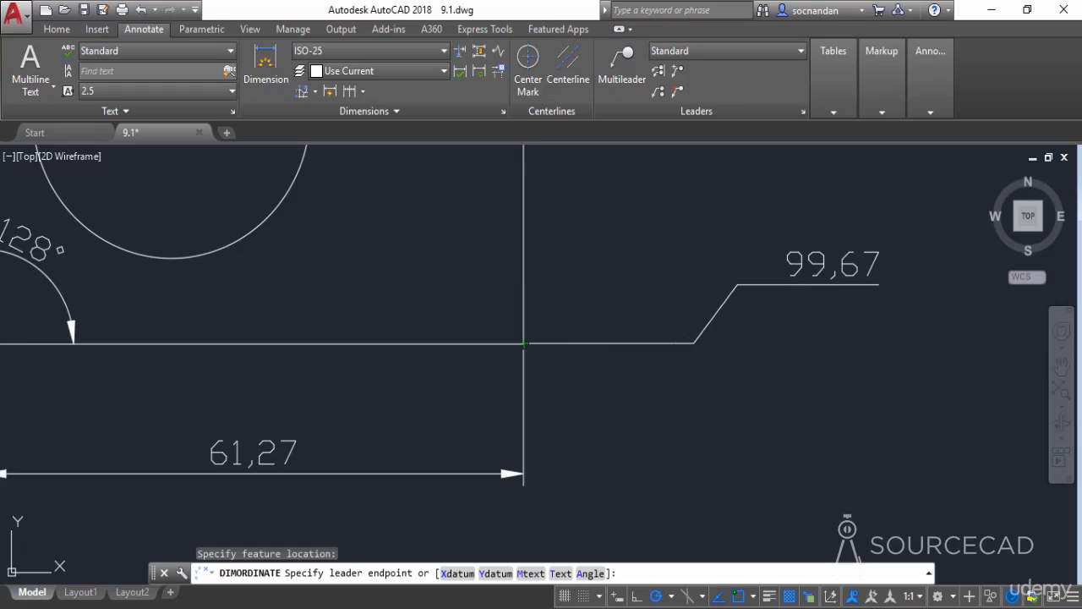
pyautogui.click(780, 290)
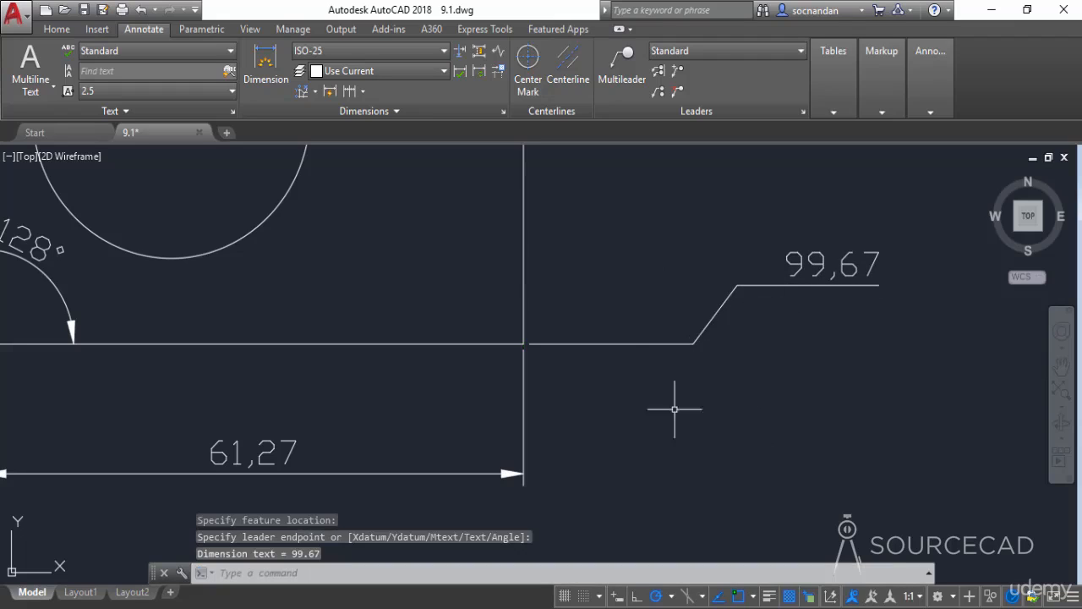
# Add a second ordinate dimension to the part's lower-right corner, with its leader ending below and to the right of the corner.
pyautogui.click(301, 91)
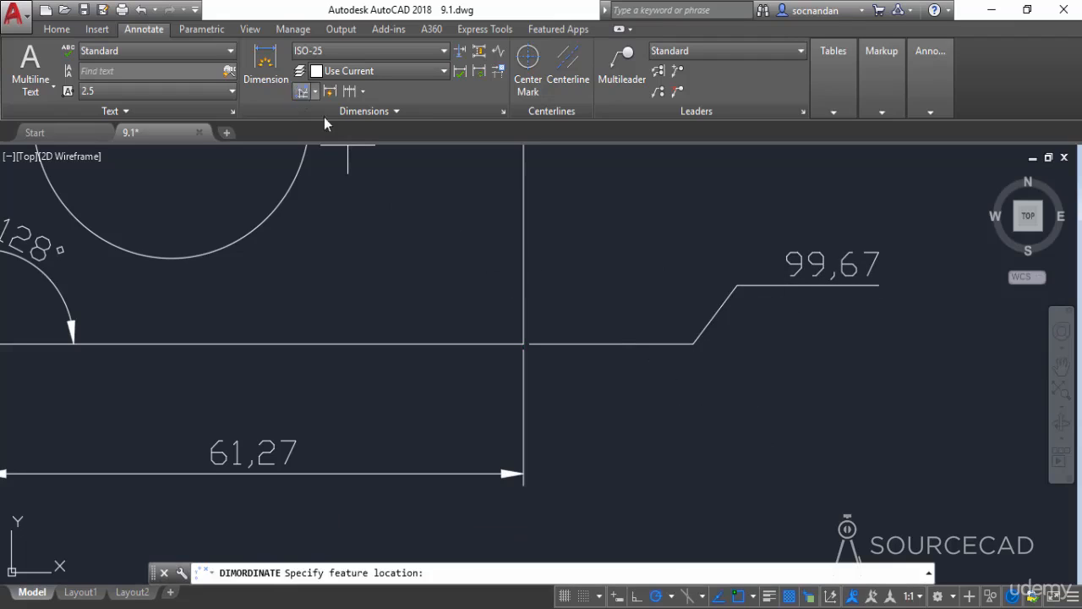
pyautogui.click(523, 343)
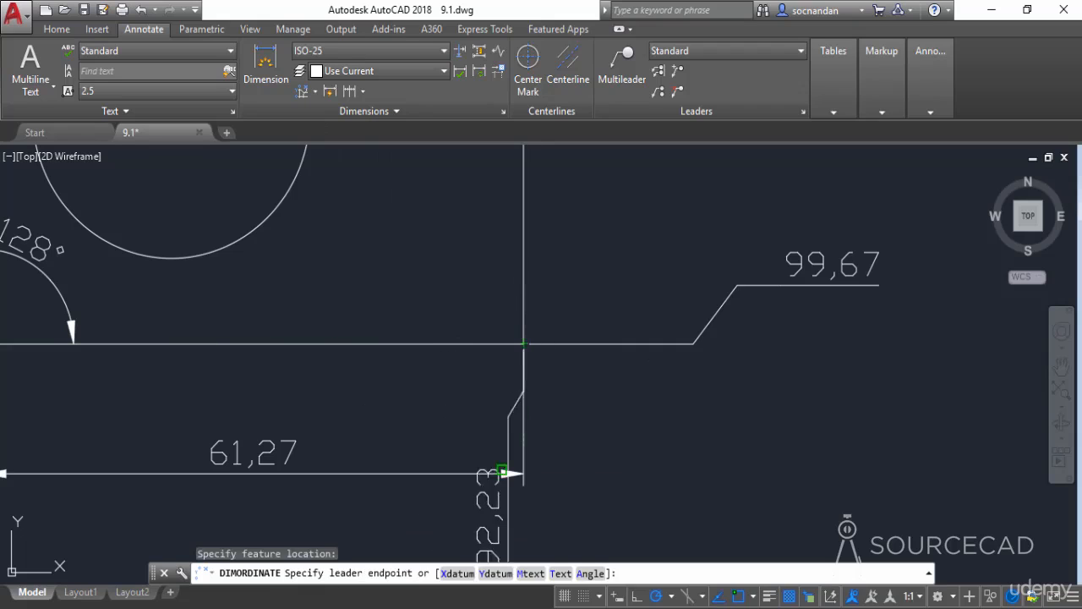
pyautogui.moveTo(625, 463); pyautogui.dragTo(586, 345, button='middle')
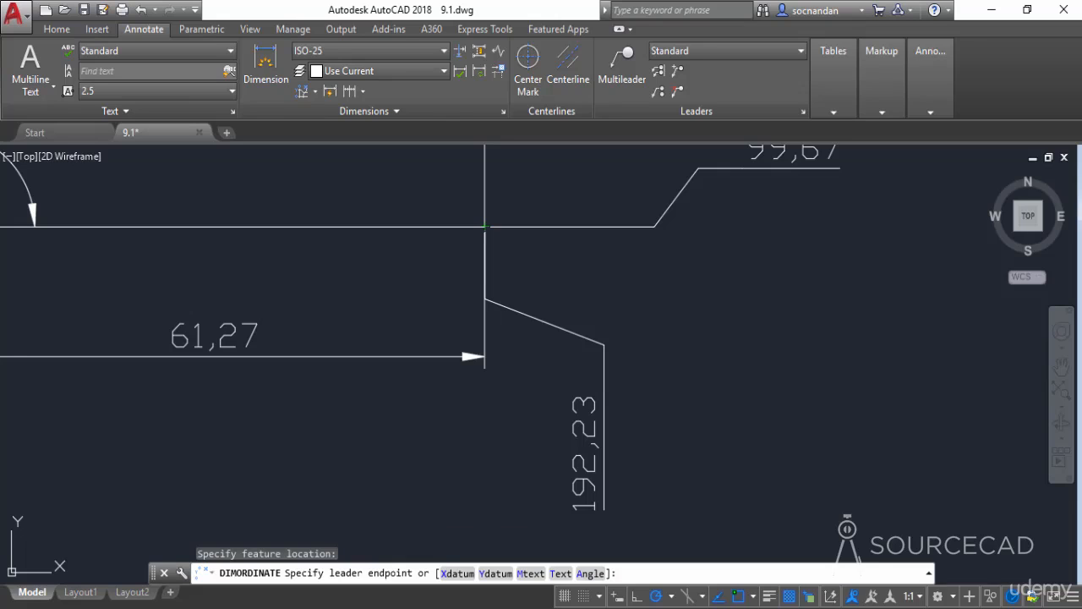
pyautogui.click(603, 398)
pyautogui.moveTo(677, 404)
pyautogui.mouseDown(button='middle')
pyautogui.moveTo(633, 437)
pyautogui.moveTo(604, 413)
pyautogui.mouseUp(button='middle')
pyautogui.scroll(-2, 637, 425)
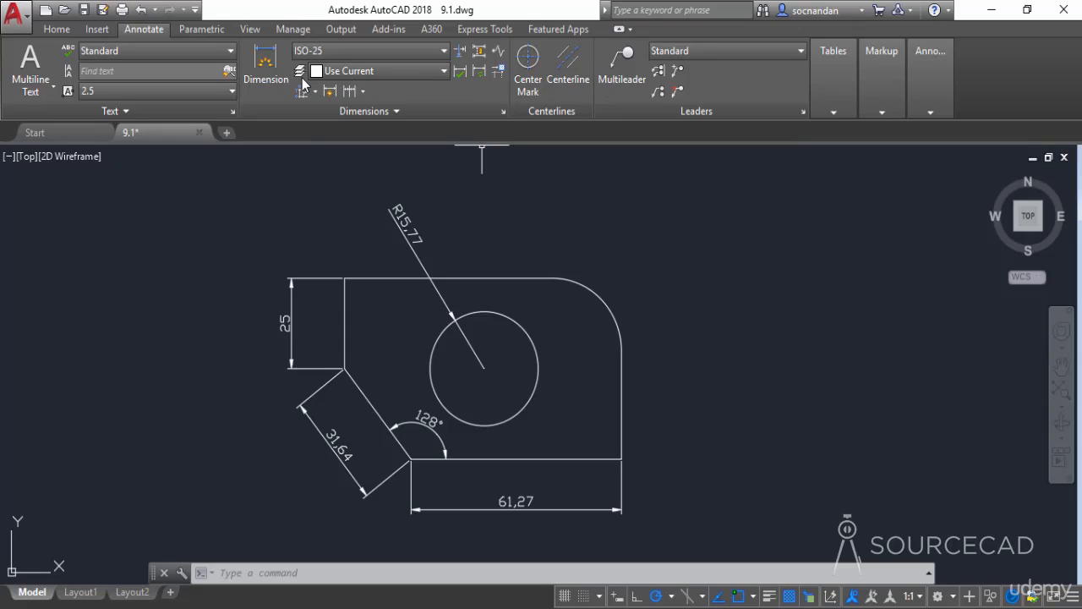
# Set the dimension layer override to Layer1 and add a radius dimension to the rounded corner, placed outside above and to the right.
pyautogui.click(423, 72)
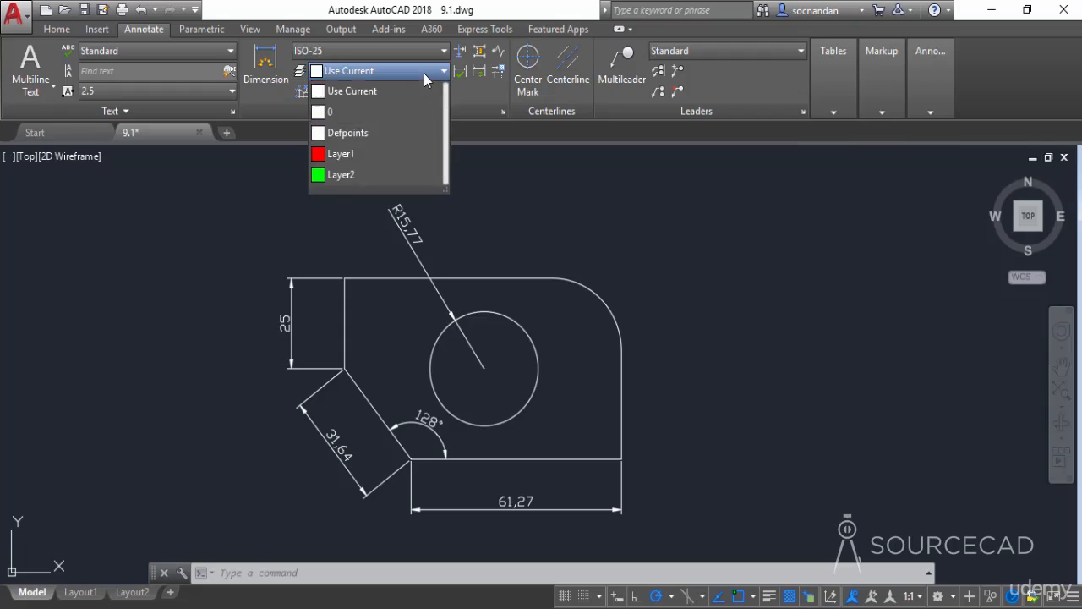
pyautogui.click(401, 156)
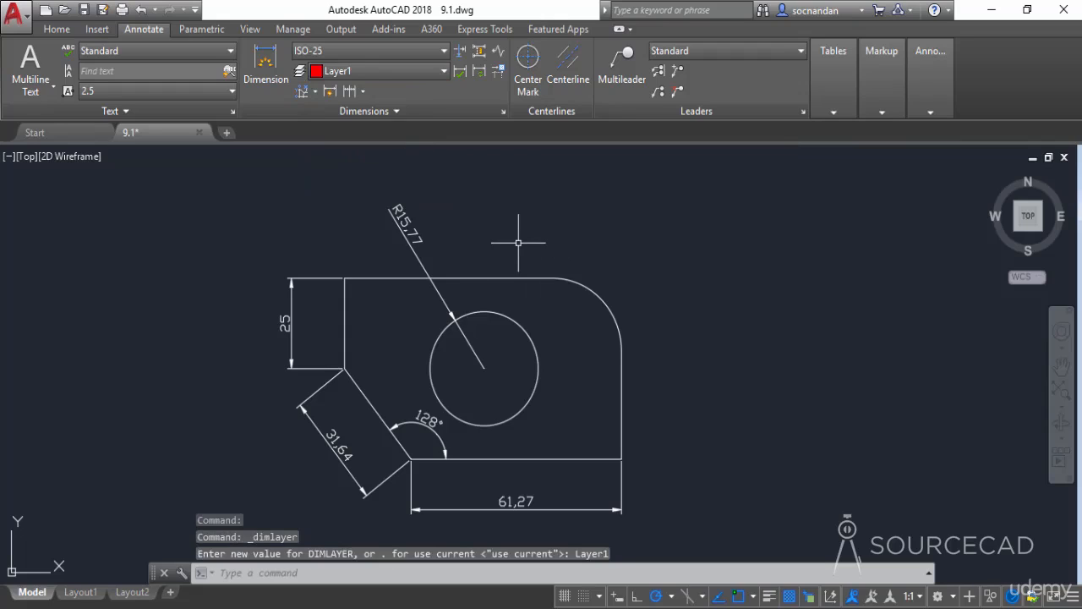
pyautogui.click(317, 95)
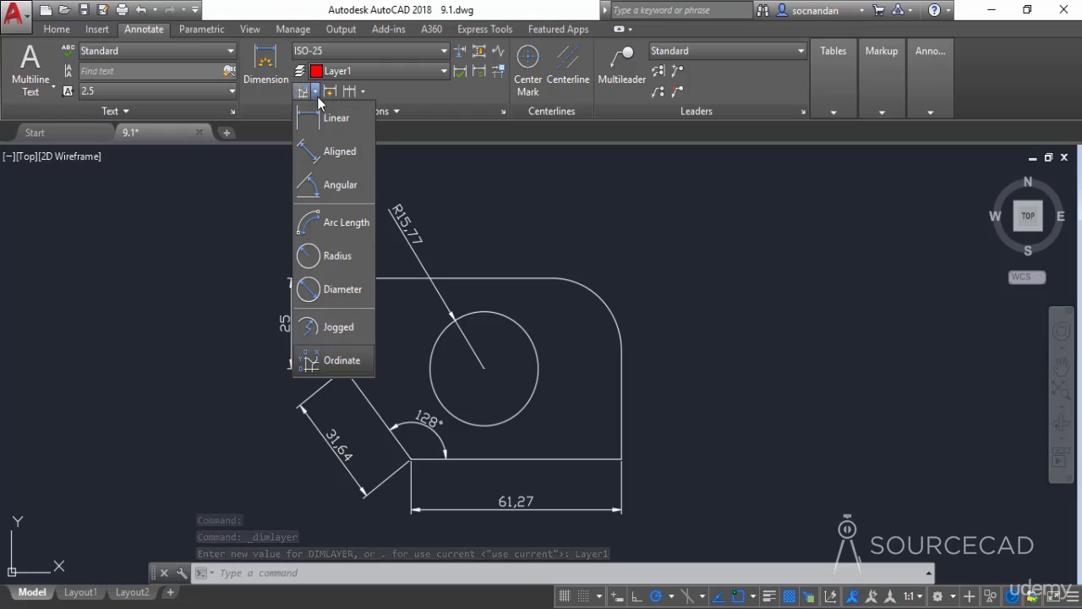
pyautogui.click(334, 254)
pyautogui.click(601, 299)
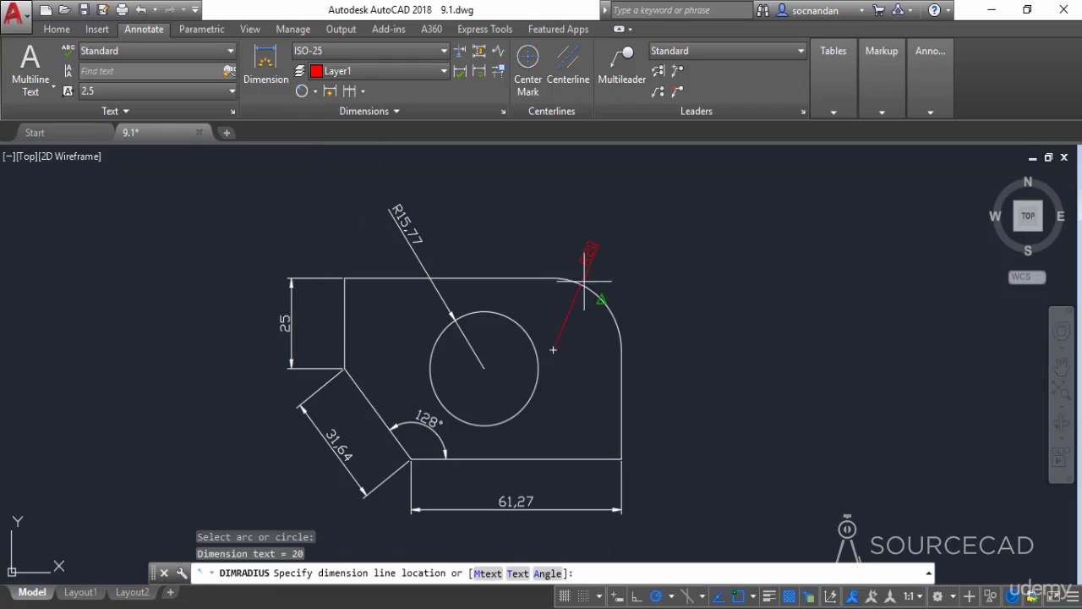
pyautogui.click(628, 256)
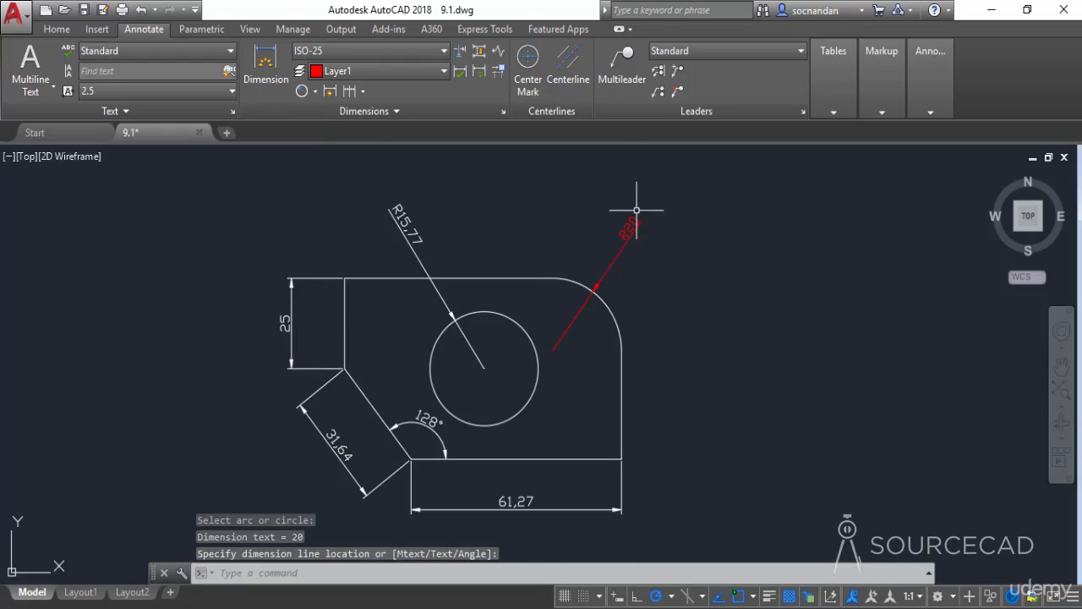
pyautogui.click(626, 251)
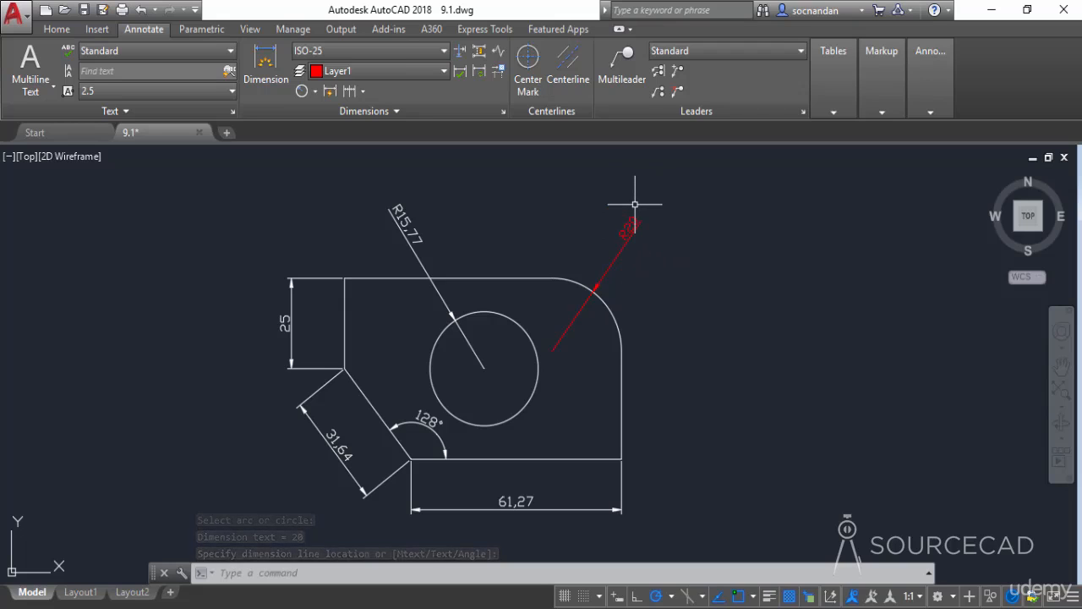
# Set the dimension layer override to Layer2 and add a diameter dimension to the rounded corner, placed outside below the radius dimension's text.
pyautogui.click(432, 72)
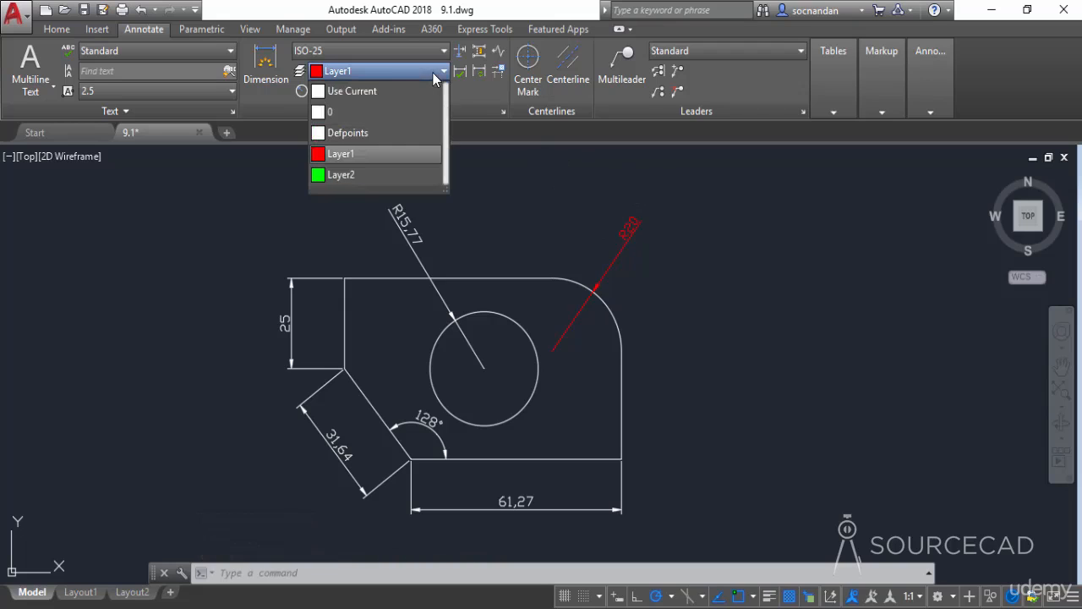
pyautogui.click(408, 157)
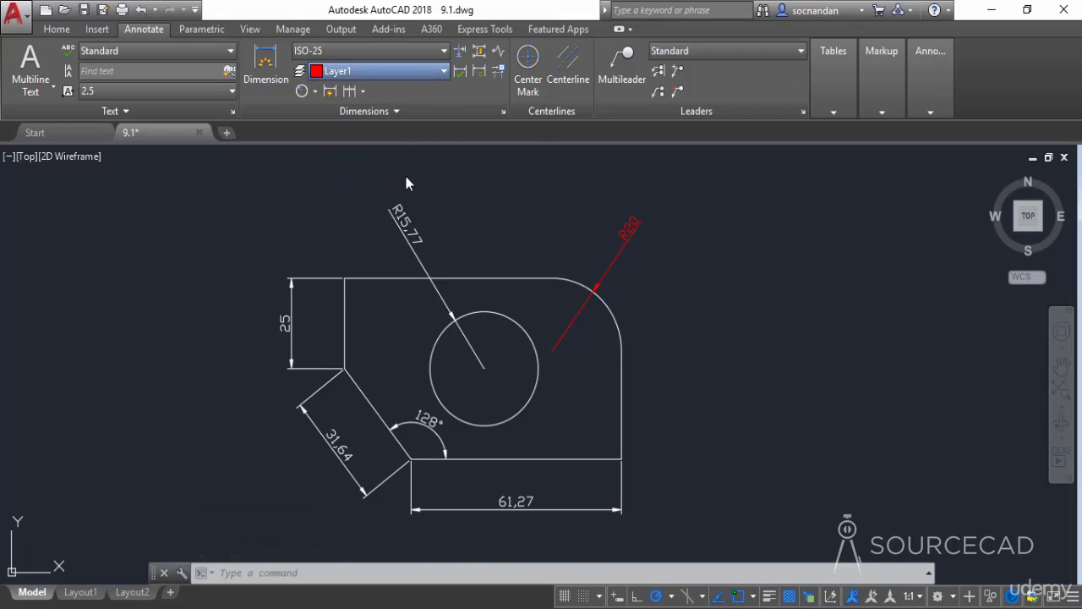
pyautogui.click(314, 90)
pyautogui.click(345, 287)
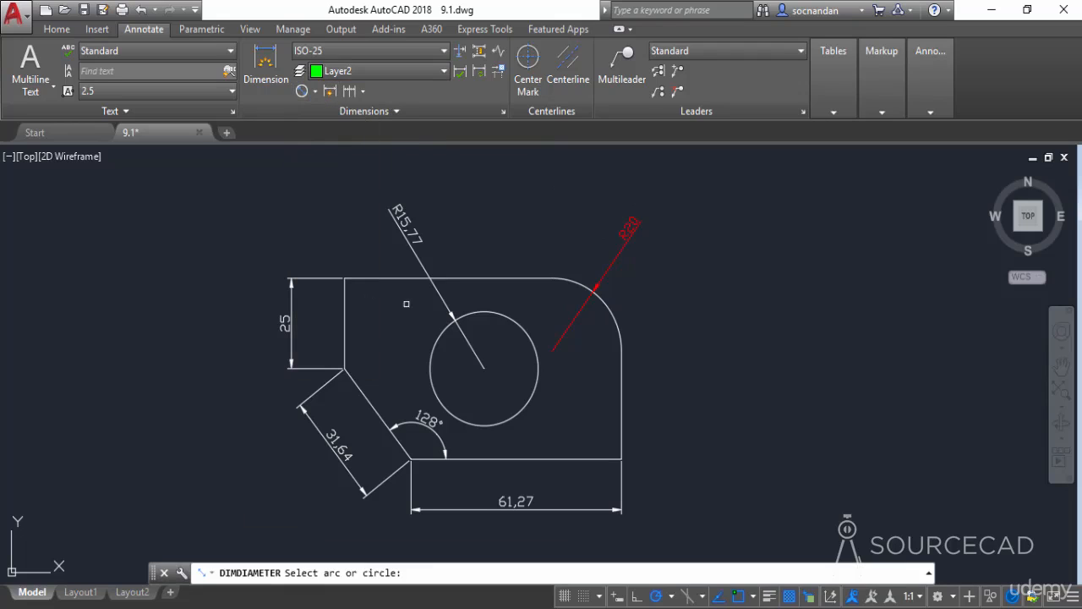
pyautogui.click(610, 310)
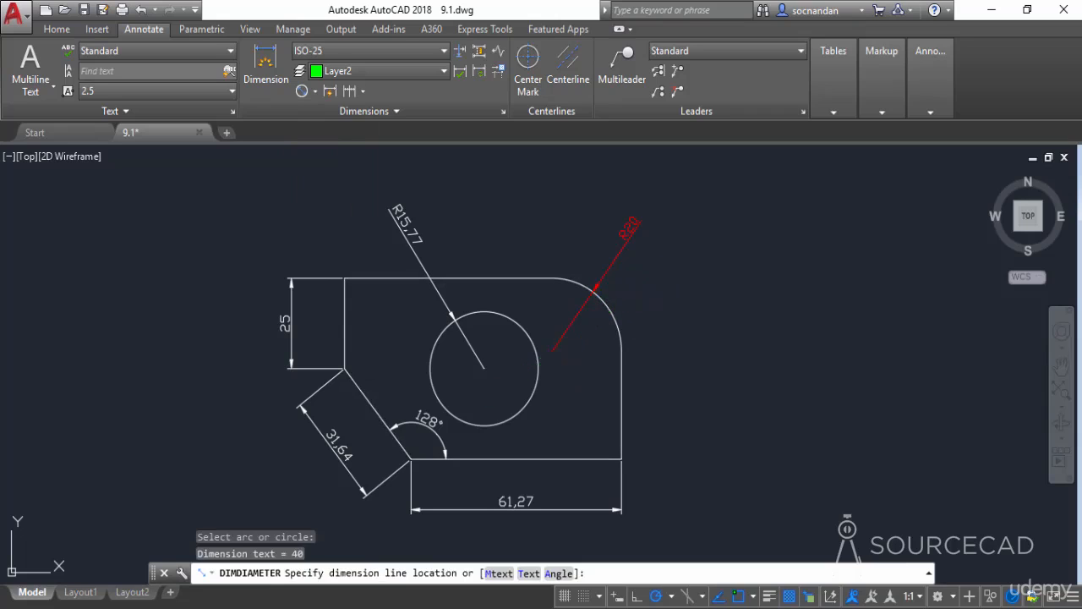
pyautogui.click(678, 262)
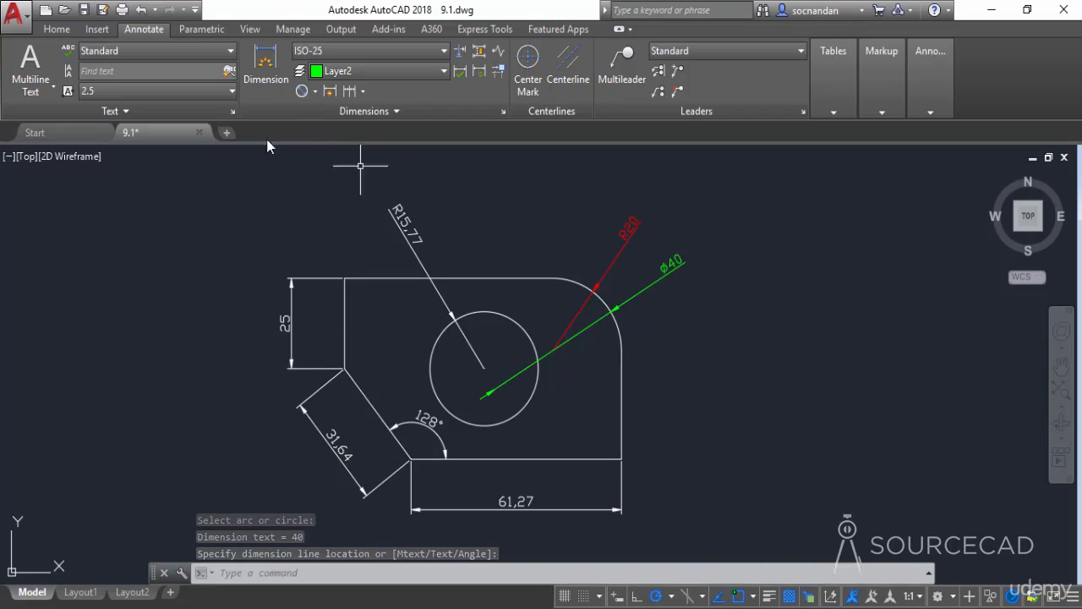
# Add a linear dimension to the part's right vertical edge, from the lower-right corner to the arc's lower end, placed outside the part.
pyautogui.click(66, 28)
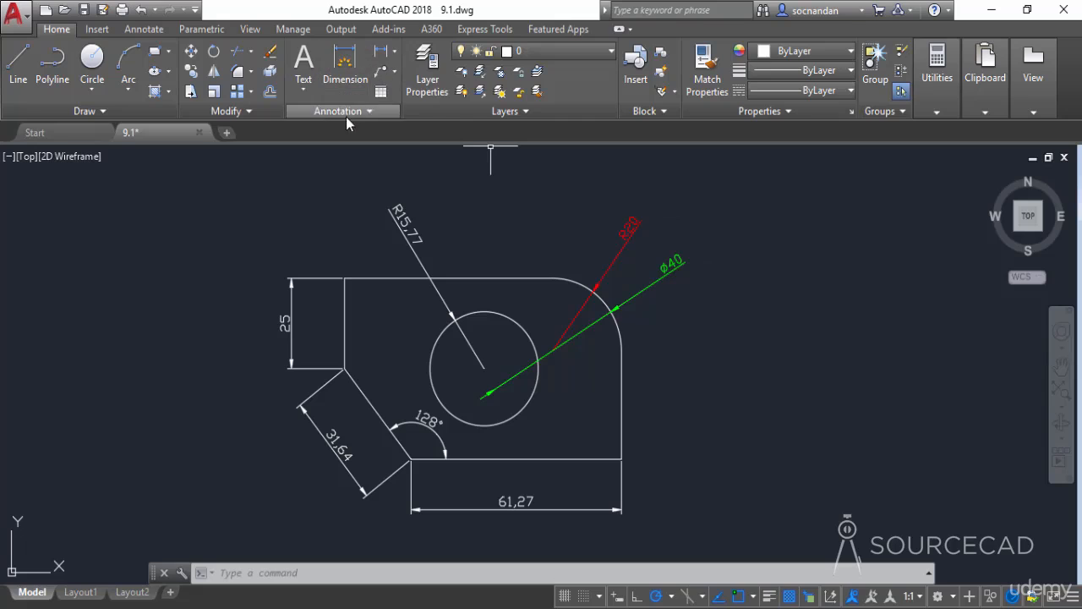
pyautogui.click(381, 51)
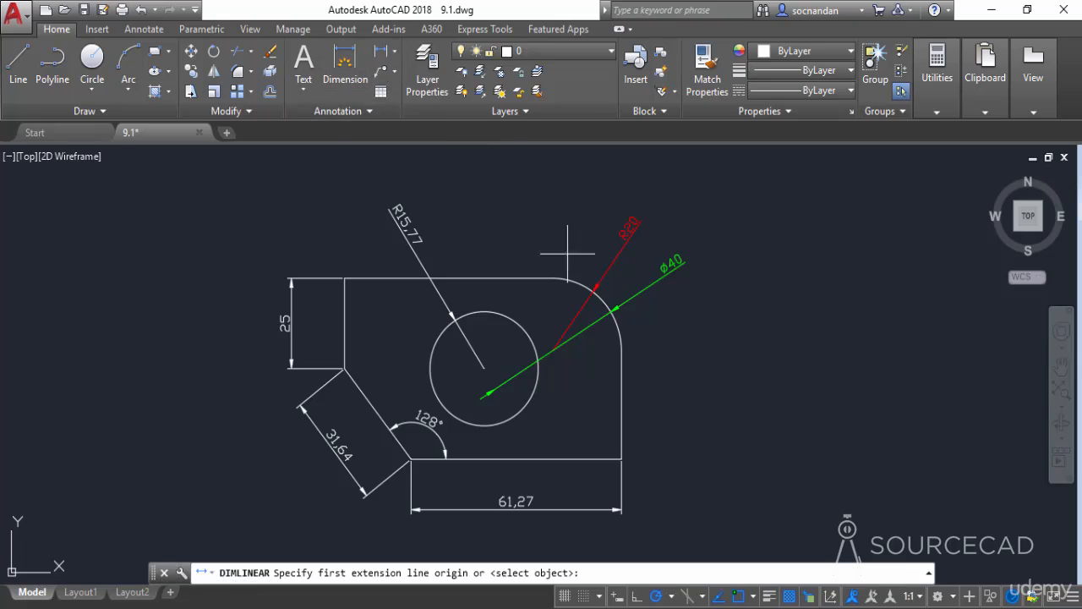
pyautogui.click(621, 459)
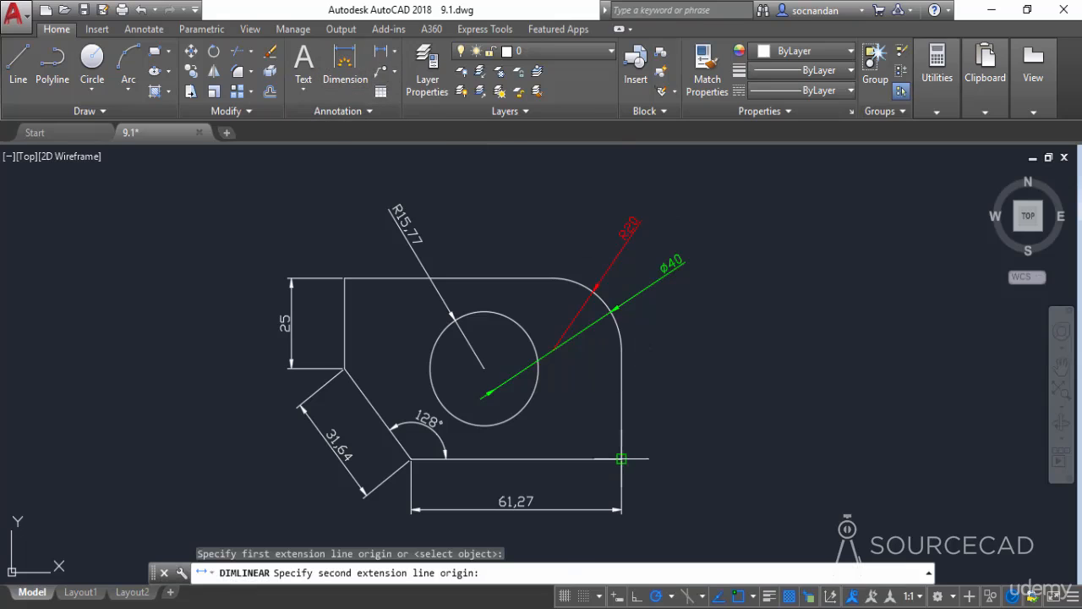
pyautogui.click(621, 349)
pyautogui.click(681, 384)
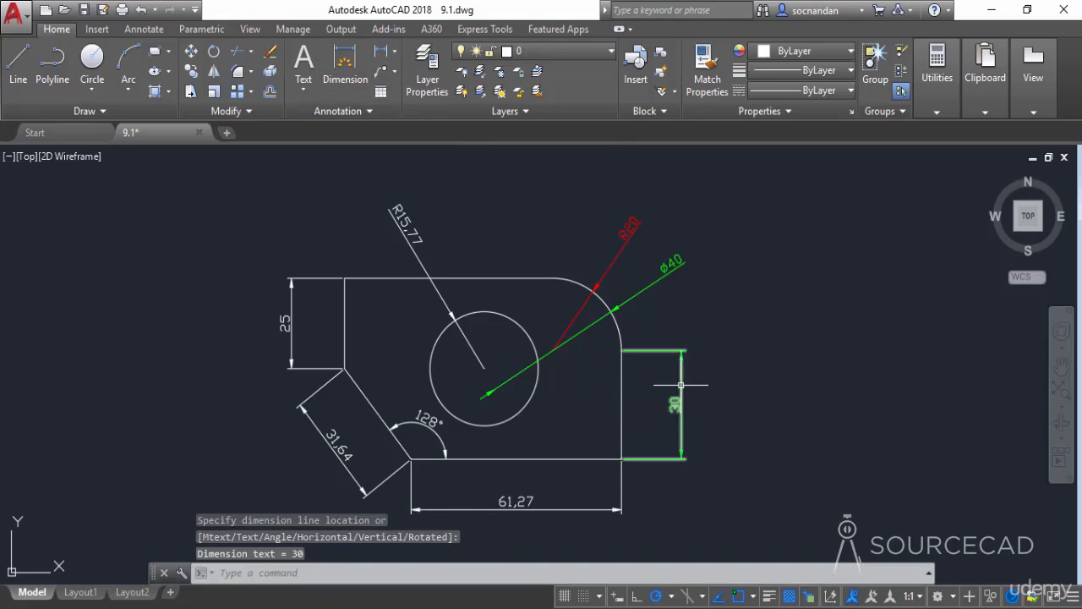
pyautogui.click(146, 33)
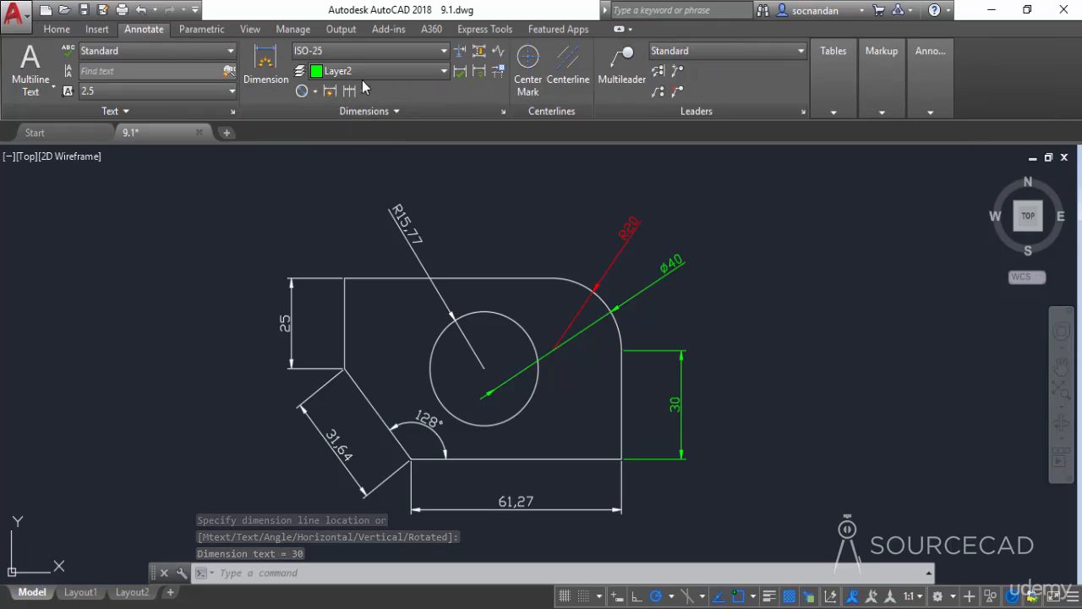